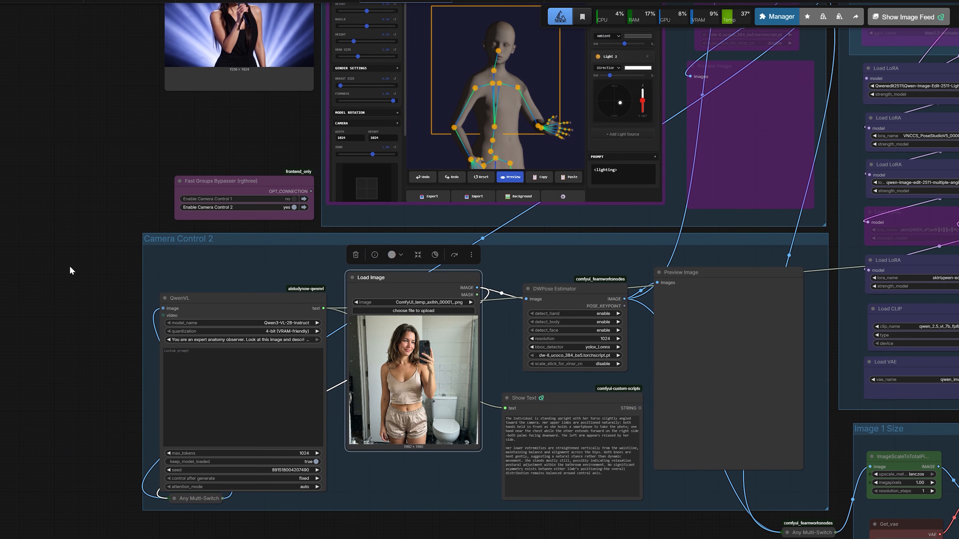
- Move the QwenVL node slightly upward inside the Camera Control 2 group
{"action": "scroll", "coordinate": [72, 270], "scroll_direction": "up", "scroll_amount": 2}
{"action": "left_click_drag", "start_coordinate": [71, 304], "coordinate": [82, 251]}
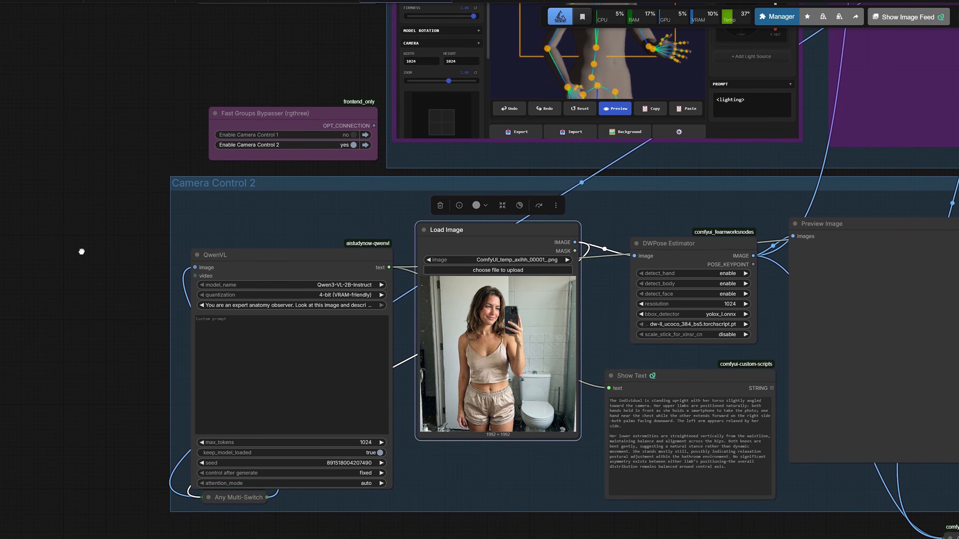
{"action": "left_click_drag", "start_coordinate": [246, 259], "coordinate": [247, 247]}
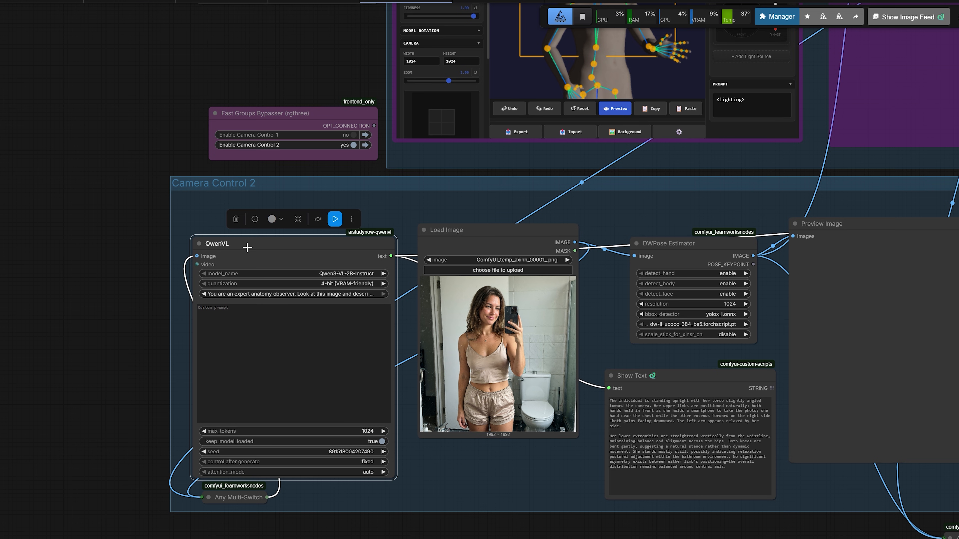
- Choose the "You are an expert anatomy observer" entry as the QwenVL node's preset prompt
{"action": "scroll", "coordinate": [247, 248], "scroll_direction": "up", "scroll_amount": 2}
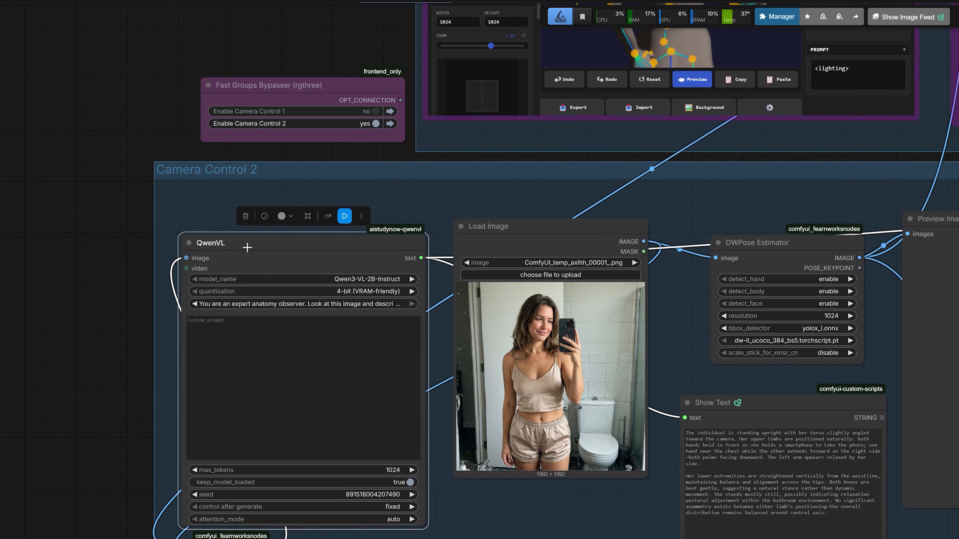
{"action": "left_click_drag", "start_coordinate": [86, 279], "coordinate": [75, 251]}
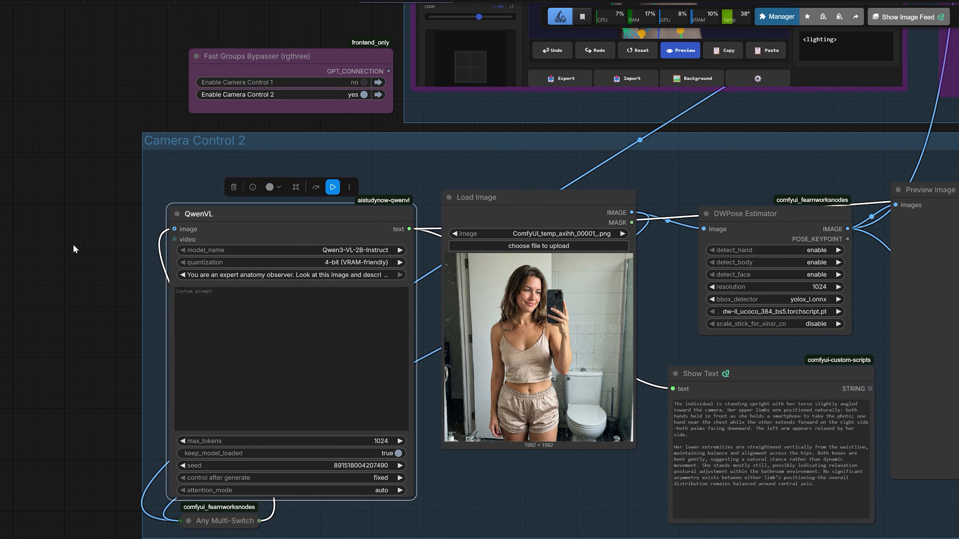
{"action": "scroll", "coordinate": [202, 229], "scroll_direction": "up", "scroll_amount": 2}
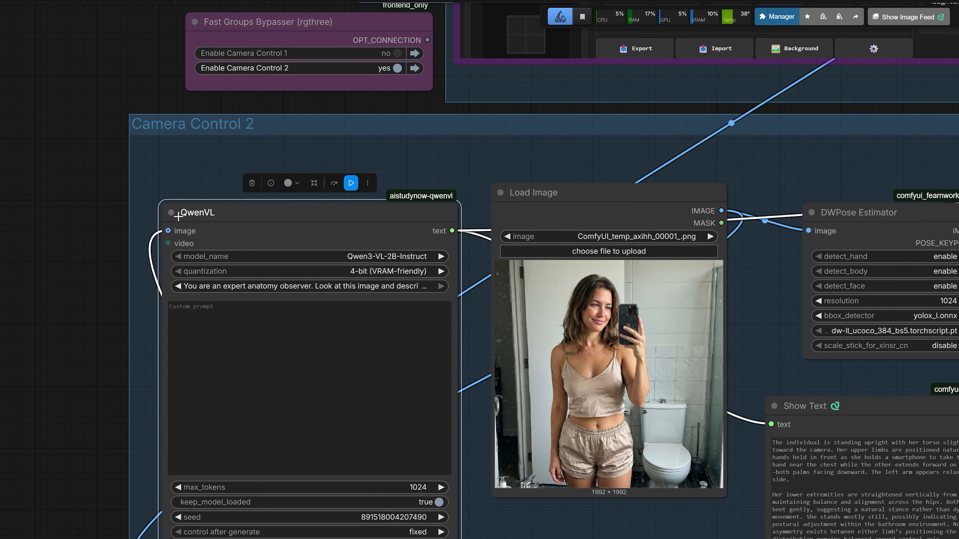
{"action": "scroll", "coordinate": [190, 226], "scroll_direction": "up", "scroll_amount": 2}
{"action": "scroll", "coordinate": [189, 224], "scroll_direction": "down", "scroll_amount": 2}
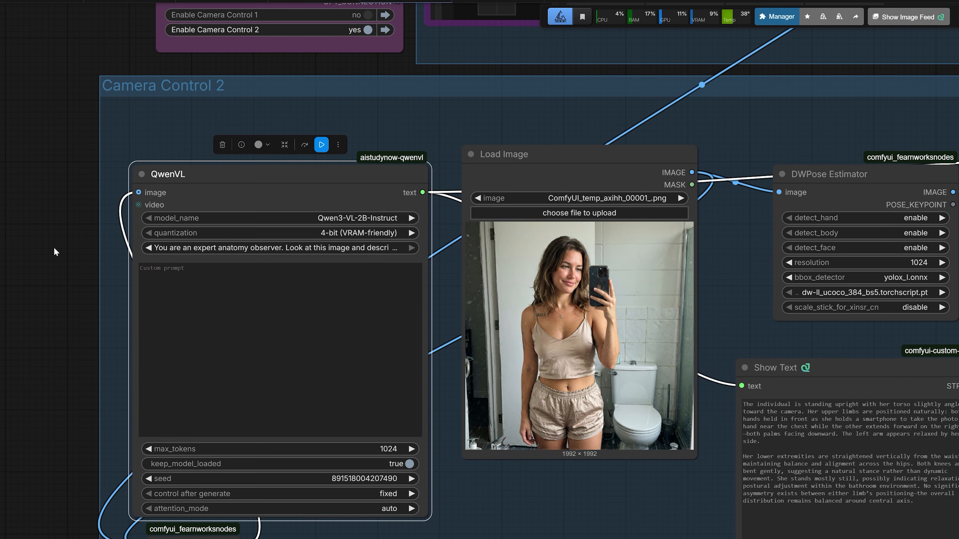
{"action": "left_click_drag", "start_coordinate": [54, 248], "coordinate": [10, 225]}
{"action": "scroll", "coordinate": [187, 159], "scroll_direction": "up", "scroll_amount": 2}
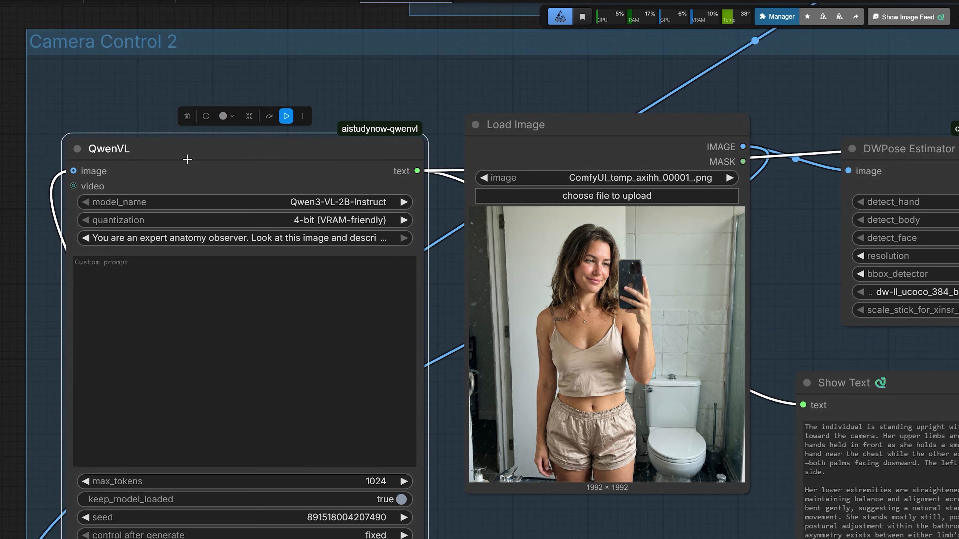
{"action": "left_click", "coordinate": [190, 238]}
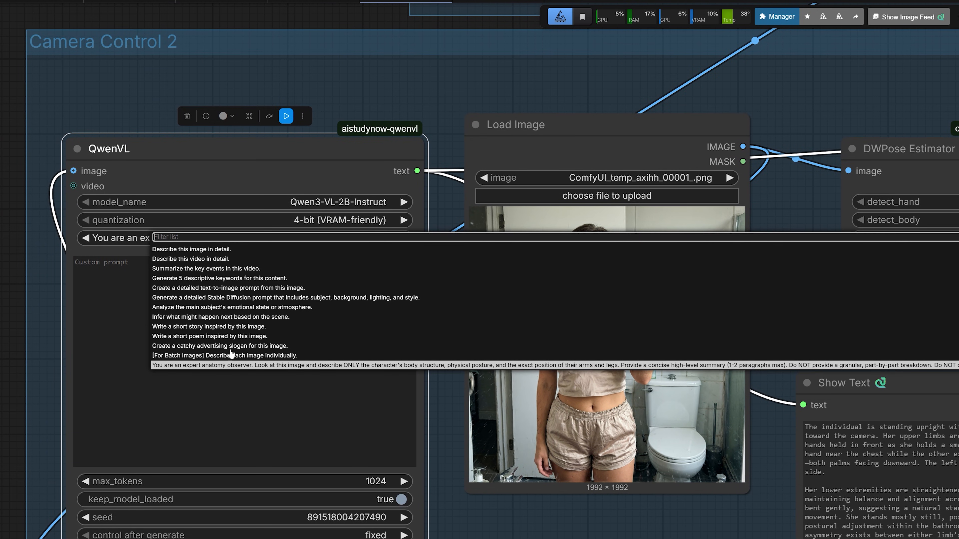
{"action": "left_click", "coordinate": [196, 365]}
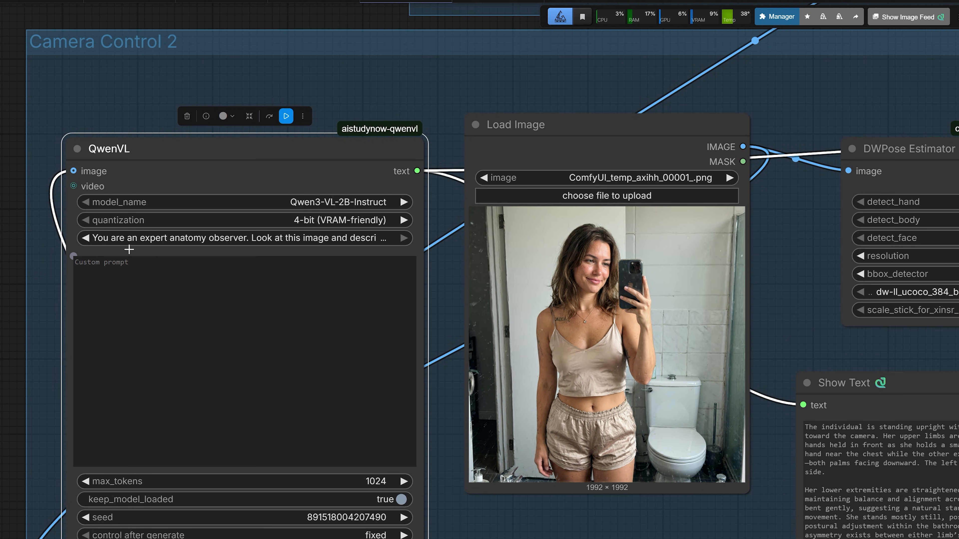
{"action": "left_click", "coordinate": [131, 241]}
{"action": "left_click", "coordinate": [165, 369]}
- Move the Show Text node in Camera Control 2 up, closer to the DWPose Estimator node
{"action": "scroll", "coordinate": [198, 264], "scroll_direction": "down", "scroll_amount": 2}
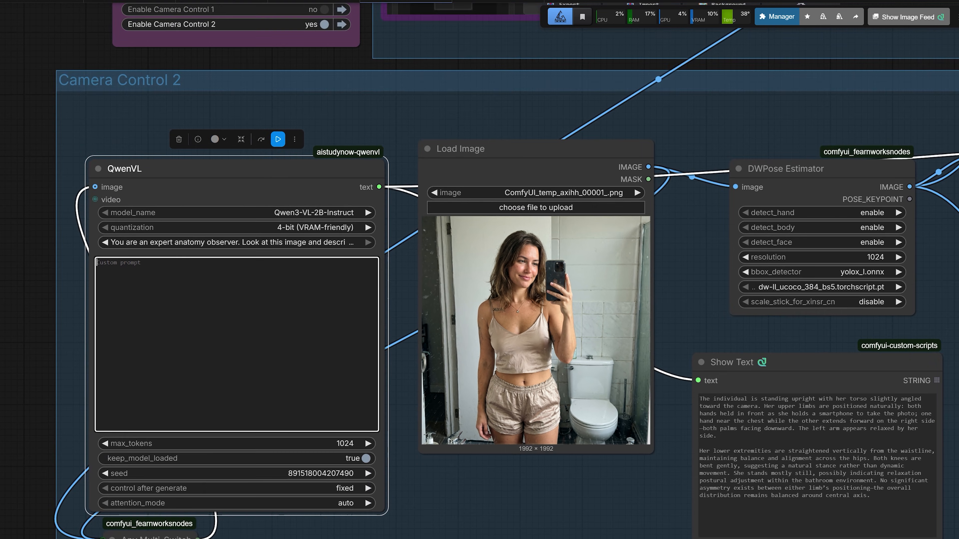
{"action": "left_click_drag", "start_coordinate": [765, 369], "coordinate": [759, 347]}
{"action": "left_click_drag", "start_coordinate": [657, 486], "coordinate": [249, 404]}
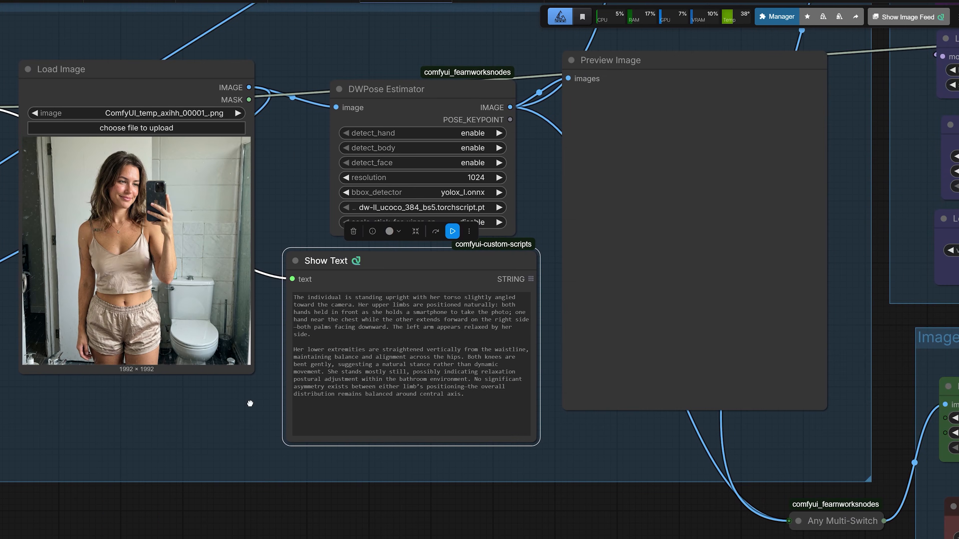
- Highlight and read the pose description in Camera Control 2's Show Text node
{"action": "scroll", "coordinate": [400, 304], "scroll_direction": "up", "scroll_amount": 3}
{"action": "left_click_drag", "start_coordinate": [247, 292], "coordinate": [469, 421]}
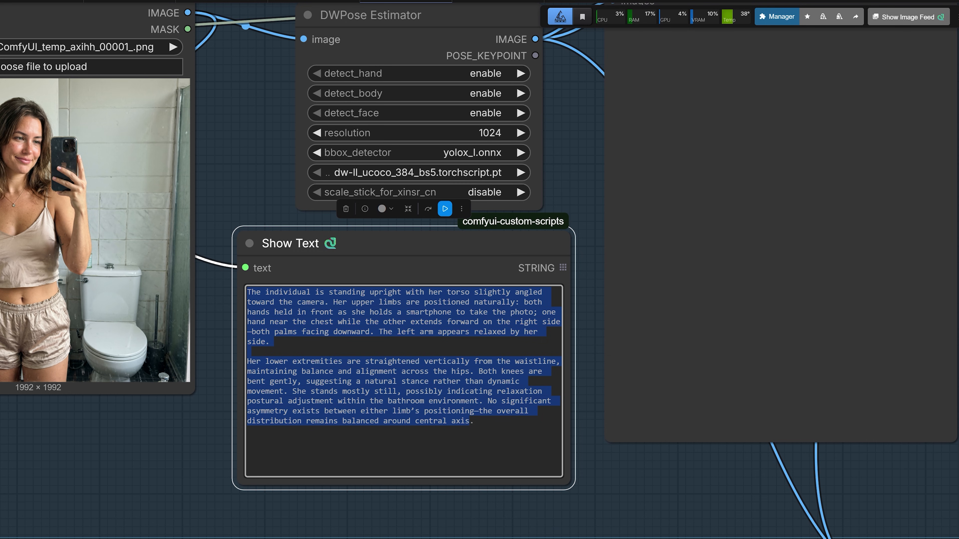
{"action": "key", "text": "ctrl+c"}
{"action": "left_click", "coordinate": [464, 427]}
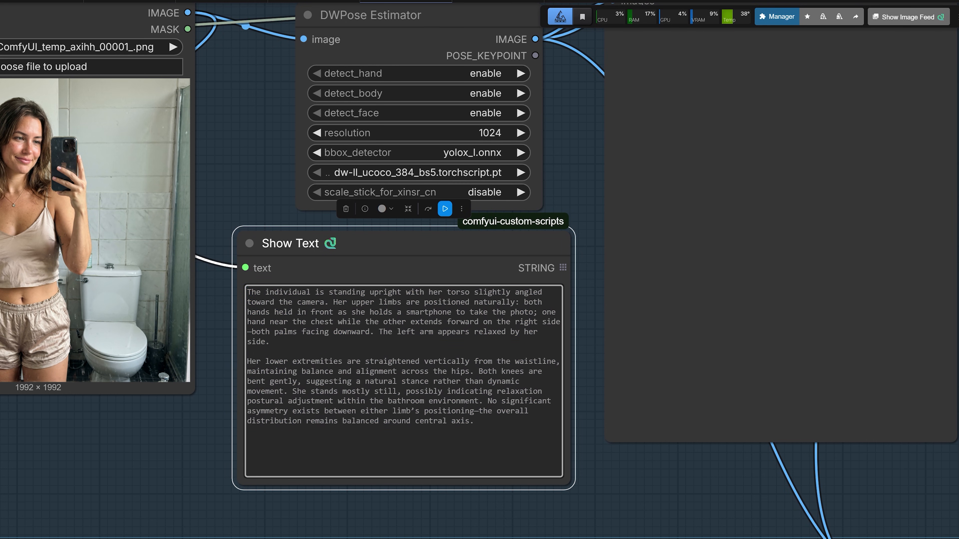
{"action": "left_click_drag", "start_coordinate": [333, 302], "coordinate": [533, 311]}
{"action": "scroll", "coordinate": [328, 338], "scroll_direction": "down", "scroll_amount": 1}
{"action": "scroll", "coordinate": [330, 328], "scroll_direction": "down", "scroll_amount": 2}
{"action": "left_click", "coordinate": [196, 413]}
- Select the Load LoRA node that uses VNCCS_PoseStudioV5_000012800.safetensors in the Models group
{"action": "scroll", "coordinate": [181, 420], "scroll_direction": "down", "scroll_amount": 2}
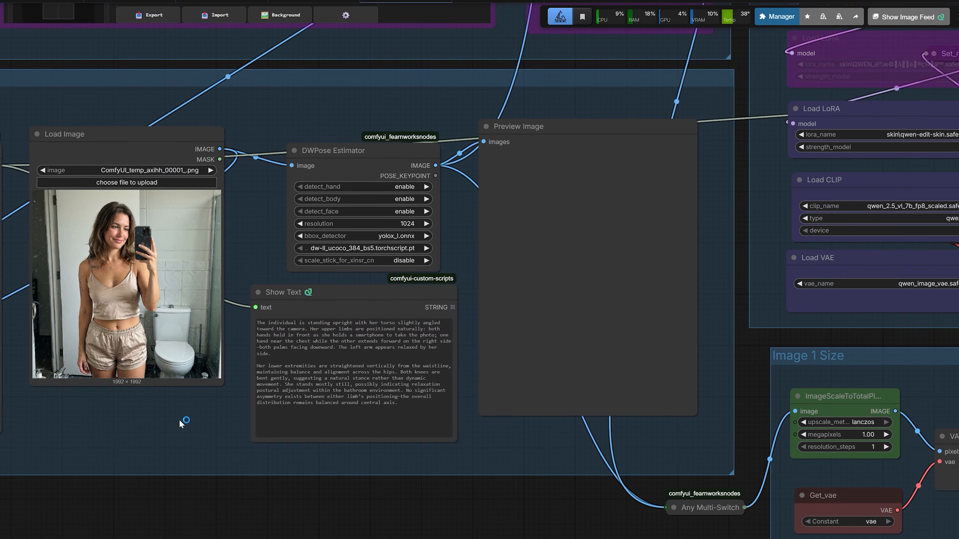
{"action": "left_click_drag", "start_coordinate": [179, 420], "coordinate": [375, 428]}
{"action": "scroll", "coordinate": [332, 422], "scroll_direction": "down", "scroll_amount": 3}
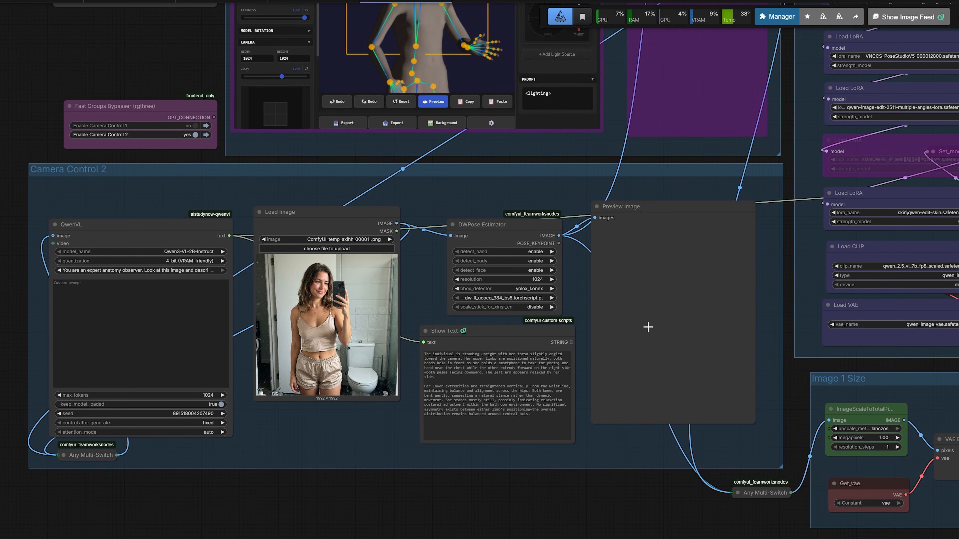
{"action": "left_click_drag", "start_coordinate": [782, 253], "coordinate": [250, 434]}
{"action": "scroll", "coordinate": [391, 245], "scroll_direction": "up", "scroll_amount": 7}
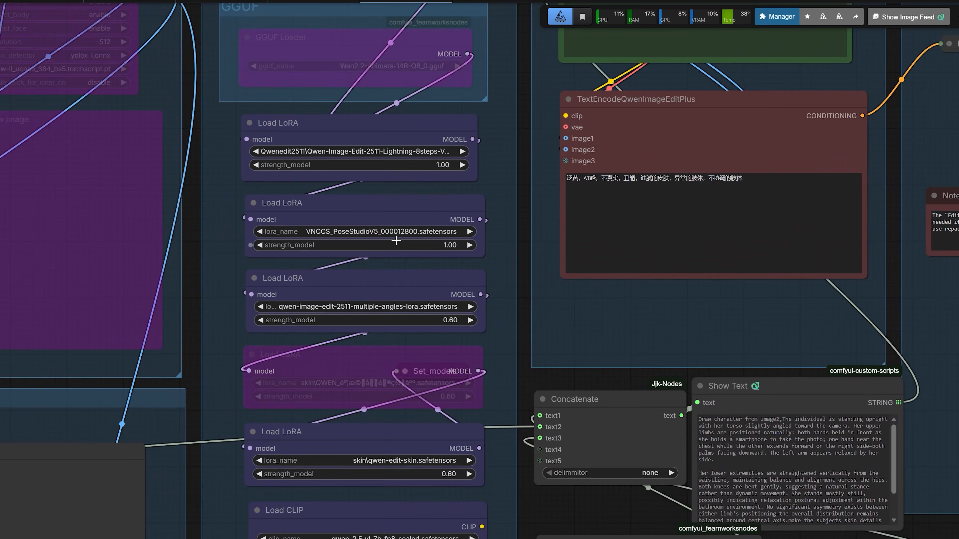
{"action": "left_click", "coordinate": [322, 193]}
{"action": "scroll", "coordinate": [347, 216], "scroll_direction": "up", "scroll_amount": 2}
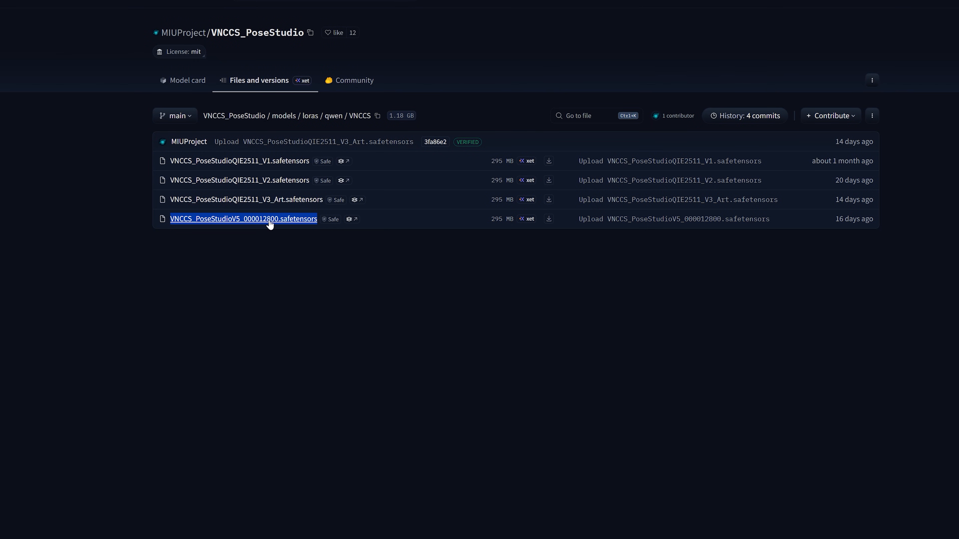
- On the VNCCS_PoseStudio files page, start saving VNCCS_PoseStudioV5_000012800.safetensors to ComfyUI's models/loras folder
{"action": "right_click", "coordinate": [548, 218]}
{"action": "left_click", "coordinate": [570, 293]}
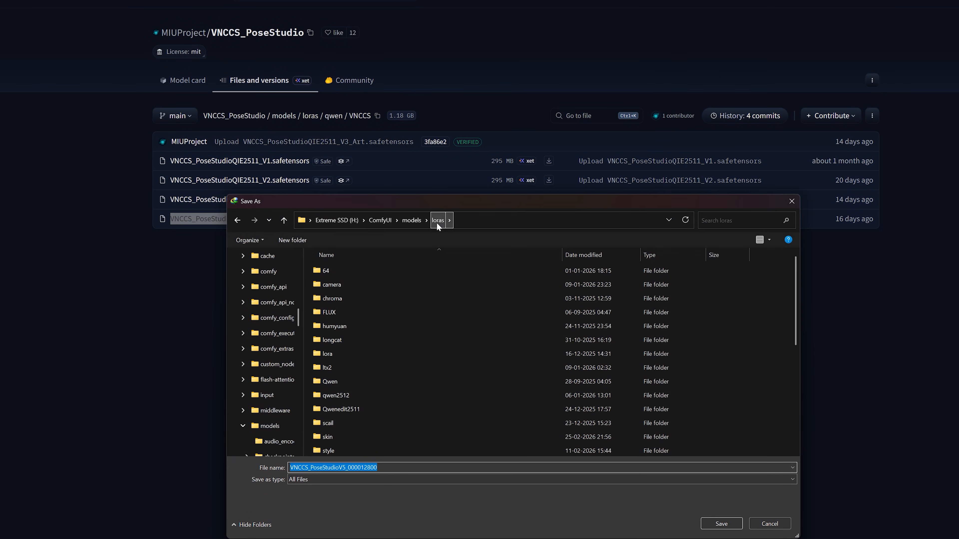
{"action": "left_click_drag", "start_coordinate": [442, 200], "coordinate": [424, 250]}
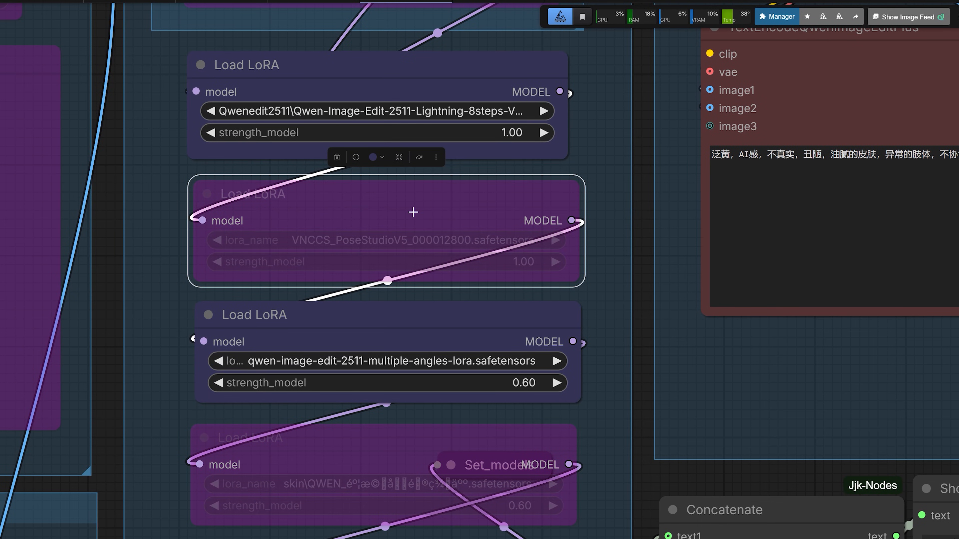
- Turn off the bypass on the Load LoRA node using VNCCS_PoseStudioV5_000012800.safetensors
{"action": "key", "text": "ctrl+b"}
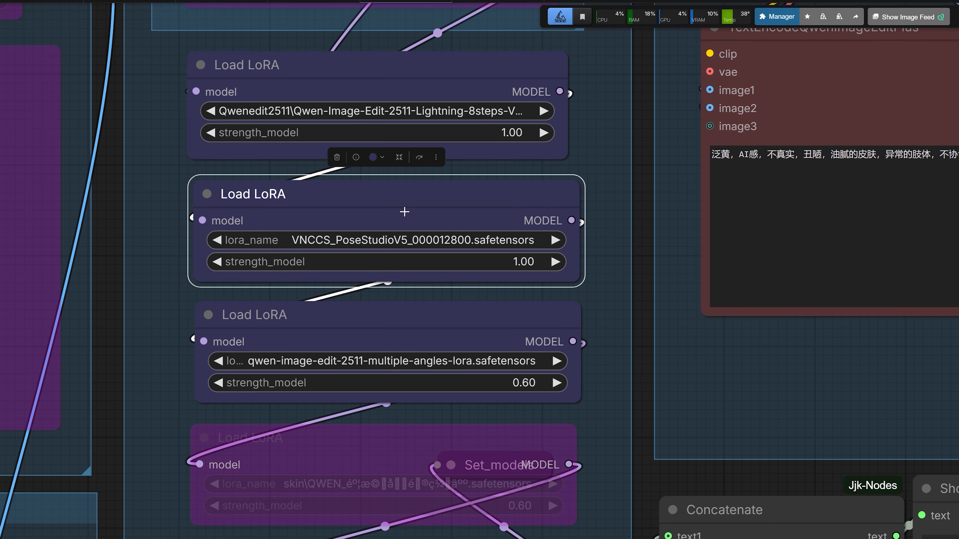
- Examine the character image beside Camera Control 1 and the pose reference photo in Camera Control 2's Load Image node
{"action": "scroll", "coordinate": [404, 212], "scroll_direction": "down", "scroll_amount": 10}
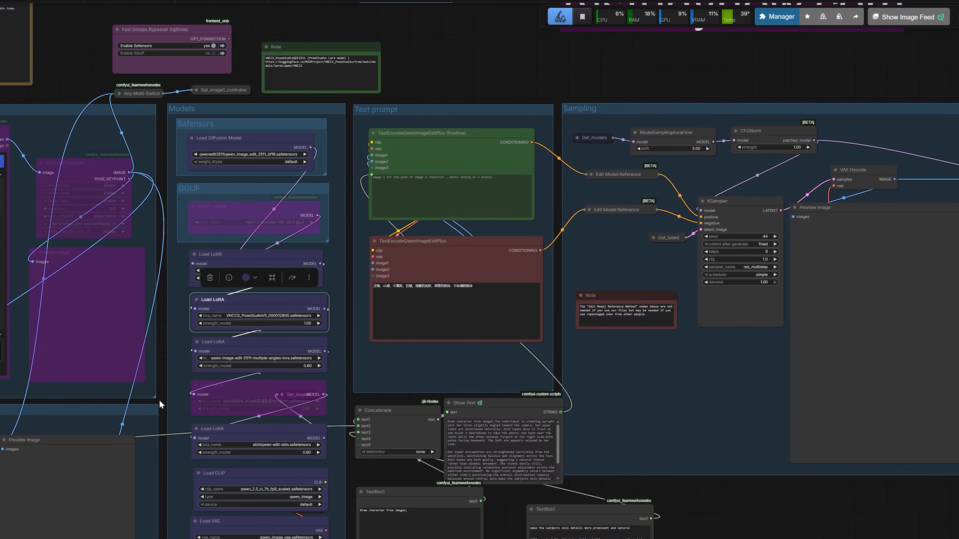
{"action": "left_click_drag", "start_coordinate": [256, 380], "coordinate": [828, 316]}
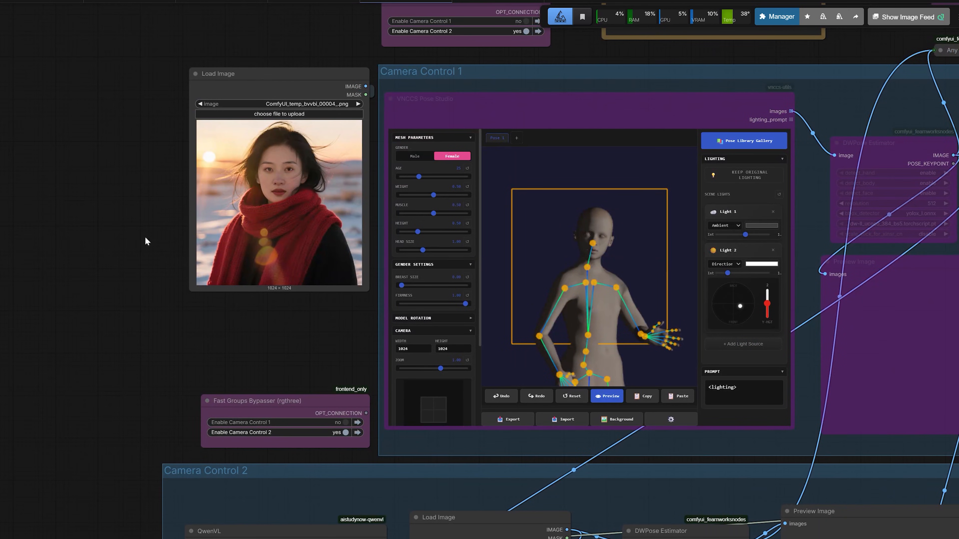
{"action": "left_click_drag", "start_coordinate": [145, 237], "coordinate": [118, 265]}
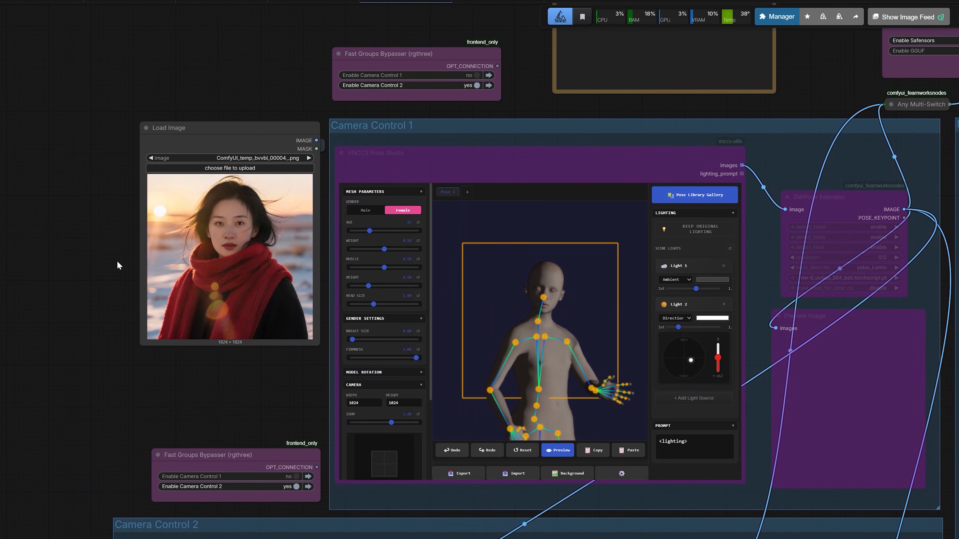
{"action": "scroll", "coordinate": [118, 265], "scroll_direction": "down", "scroll_amount": 2}
{"action": "left_click_drag", "start_coordinate": [88, 299], "coordinate": [87, 172]}
{"action": "scroll", "coordinate": [91, 202], "scroll_direction": "up", "scroll_amount": 2}
{"action": "left_click_drag", "start_coordinate": [141, 250], "coordinate": [96, 171]}
{"action": "scroll", "coordinate": [96, 171], "scroll_direction": "down", "scroll_amount": 2}
{"action": "left_click_drag", "start_coordinate": [165, 156], "coordinate": [132, 204]}
{"action": "scroll", "coordinate": [117, 214], "scroll_direction": "down", "scroll_amount": 1}
{"action": "scroll", "coordinate": [246, 94], "scroll_direction": "up", "scroll_amount": 3}
{"action": "left_click", "coordinate": [234, 43]}
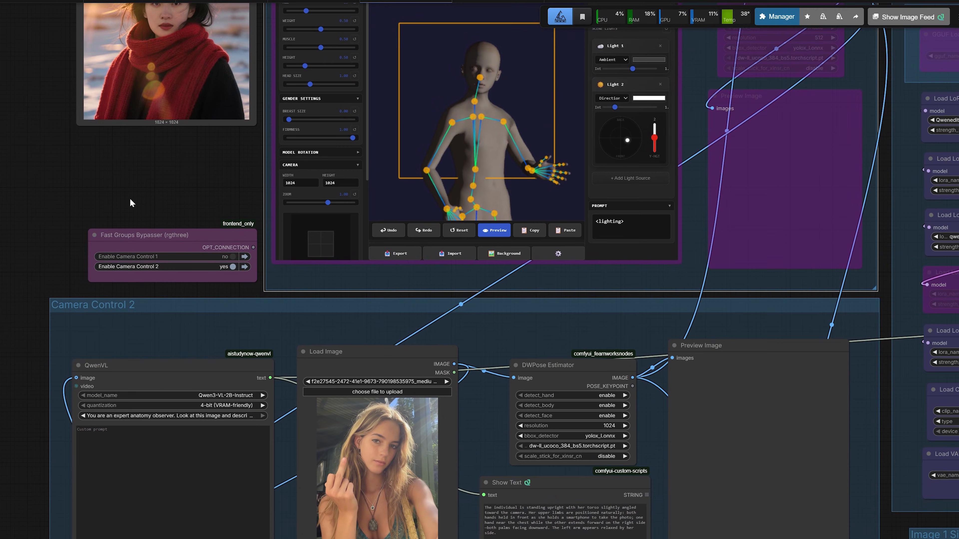
{"action": "left_click_drag", "start_coordinate": [33, 308], "coordinate": [21, 239]}
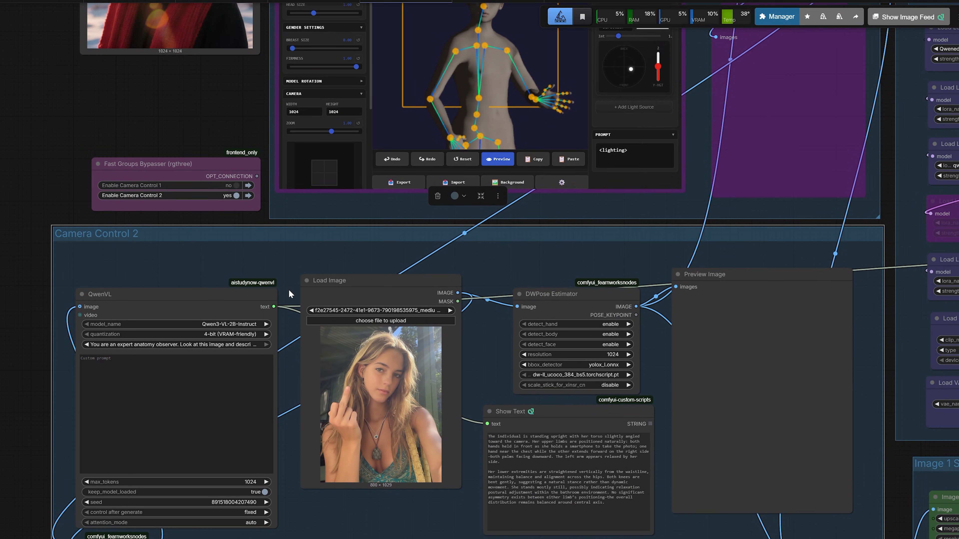
{"action": "left_click", "coordinate": [321, 289]}
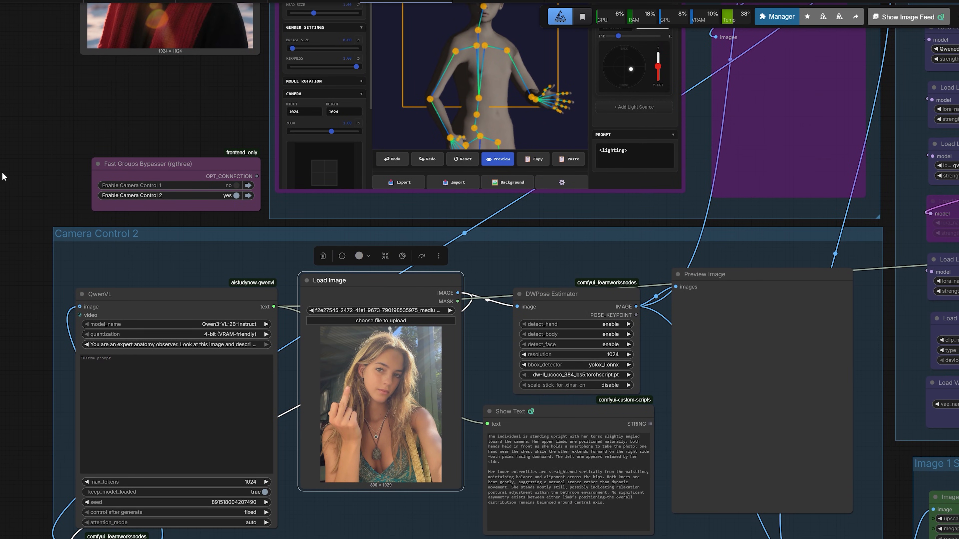
- Toggle the Fast Groups Bypasser switches so that only Camera Control 2 is enabled
{"action": "left_click_drag", "start_coordinate": [24, 177], "coordinate": [9, 243]}
{"action": "left_click", "coordinate": [215, 252]}
{"action": "left_click", "coordinate": [216, 262]}
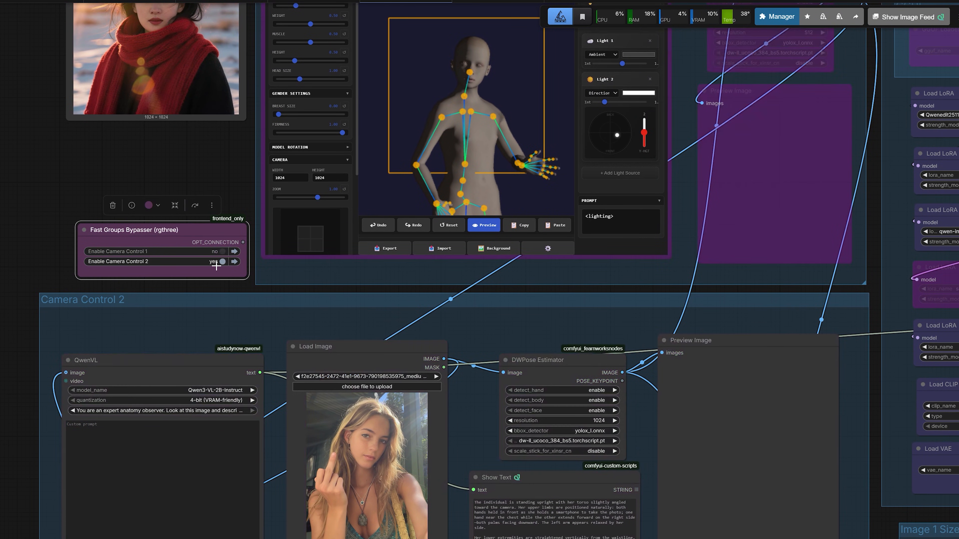
- Select the Load Image node in Camera Control 2 and inspect its pose reference photo
{"action": "left_click", "coordinate": [336, 357]}
{"action": "scroll", "coordinate": [41, 298], "scroll_direction": "down", "scroll_amount": 3}
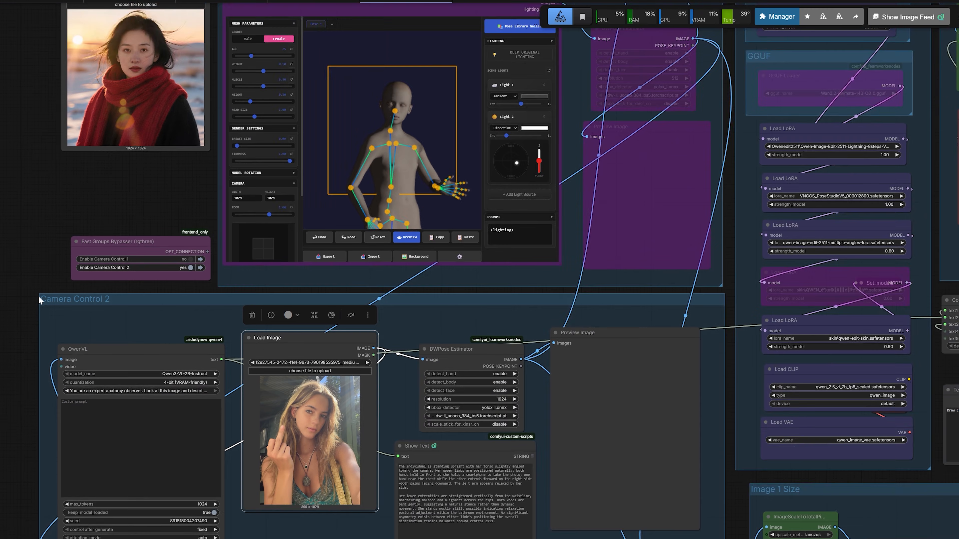
{"action": "left_click_drag", "start_coordinate": [27, 232], "coordinate": [33, 171]}
{"action": "scroll", "coordinate": [246, 290], "scroll_direction": "up", "scroll_amount": 4}
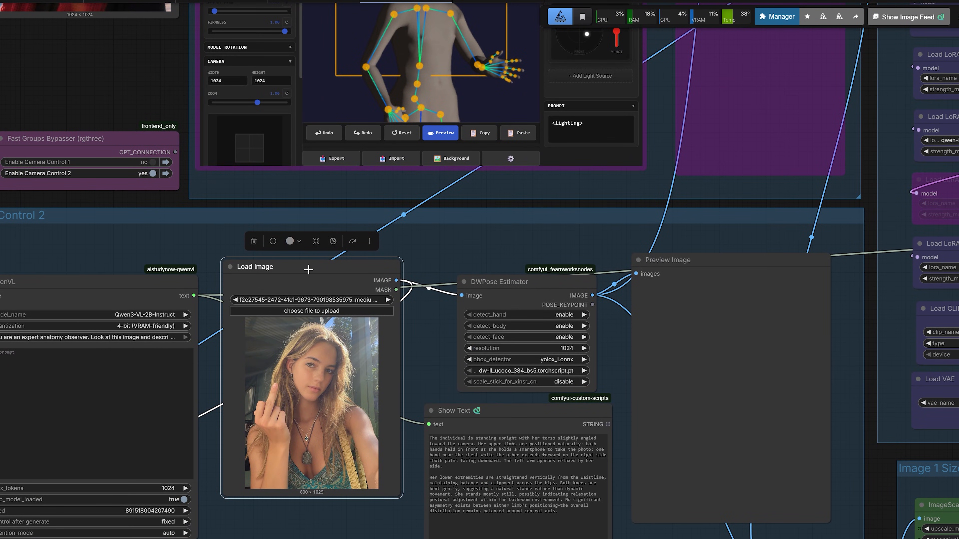
- Highlight the instruction "Draw character from image2," in the TextBox1 node below the Concatenate node
{"action": "scroll", "coordinate": [298, 397], "scroll_direction": "up", "scroll_amount": 4}
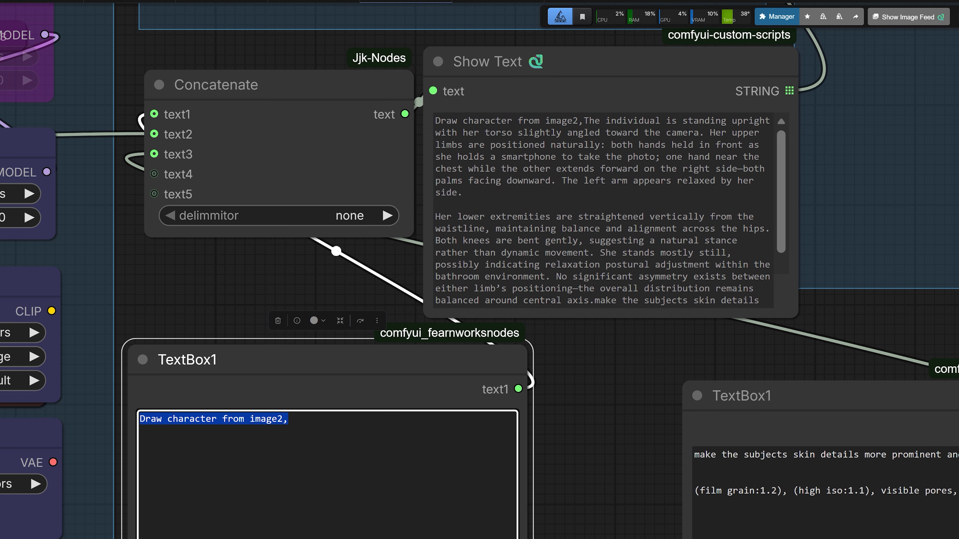
{"action": "left_click", "coordinate": [201, 419]}
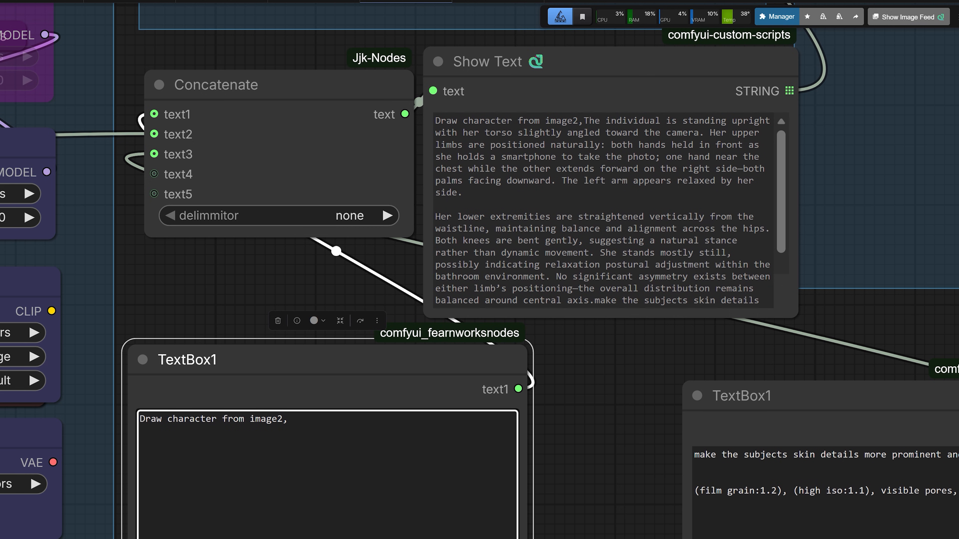
{"action": "left_click_drag", "start_coordinate": [140, 418], "coordinate": [290, 418]}
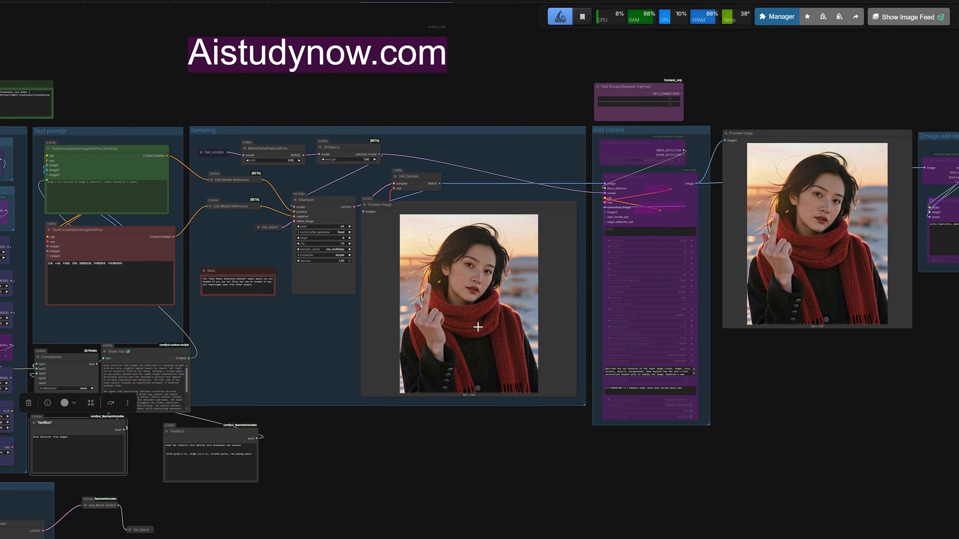
- Inspect the generated portrait in the Sampling group's Preview Image node, checking the face, hand and scarf details
{"action": "scroll", "coordinate": [477, 327], "scroll_direction": "up", "scroll_amount": 14}
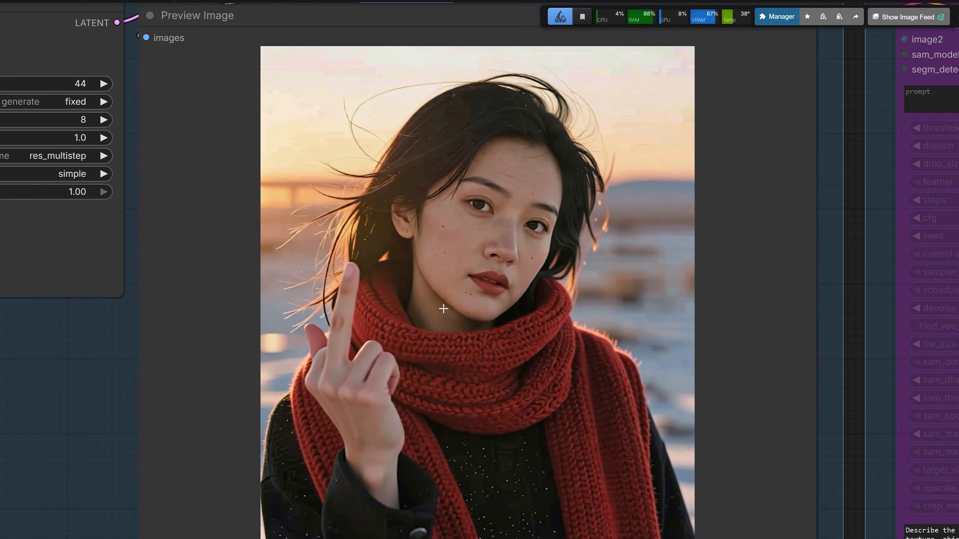
{"action": "scroll", "coordinate": [443, 309], "scroll_direction": "up", "scroll_amount": 2}
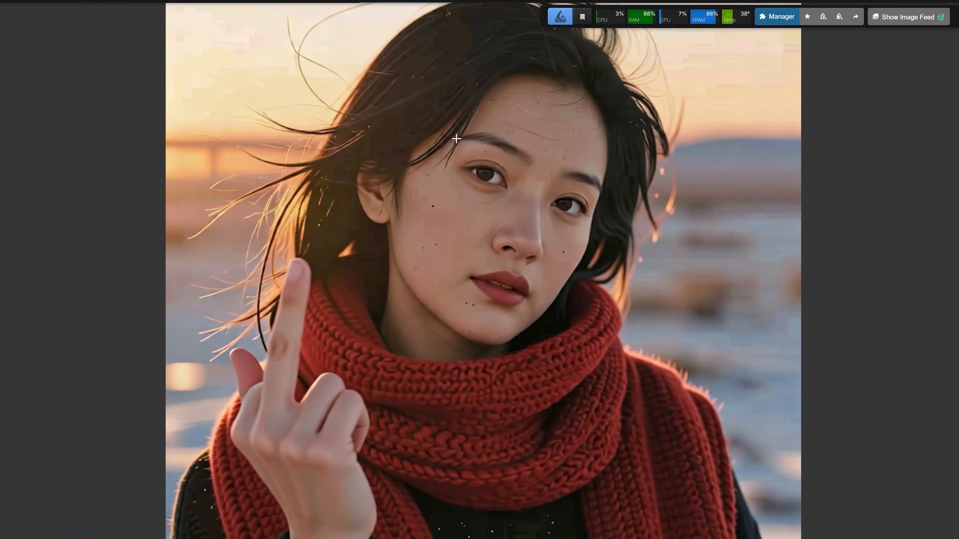
{"action": "scroll", "coordinate": [476, 121], "scroll_direction": "down", "scroll_amount": 2}
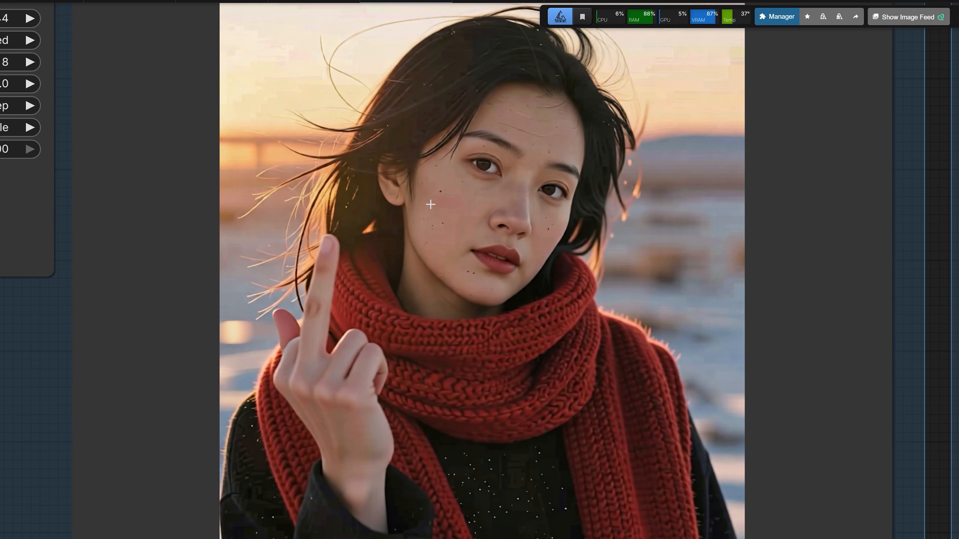
- Examine the generated portrait's facial skin up close, including the forehead, eyes and cheeks
{"action": "scroll", "coordinate": [427, 204], "scroll_direction": "down", "scroll_amount": 5}
{"action": "scroll", "coordinate": [441, 152], "scroll_direction": "up", "scroll_amount": 9}
{"action": "scroll", "coordinate": [498, 176], "scroll_direction": "up", "scroll_amount": 1}
{"action": "scroll", "coordinate": [515, 169], "scroll_direction": "up", "scroll_amount": 1}
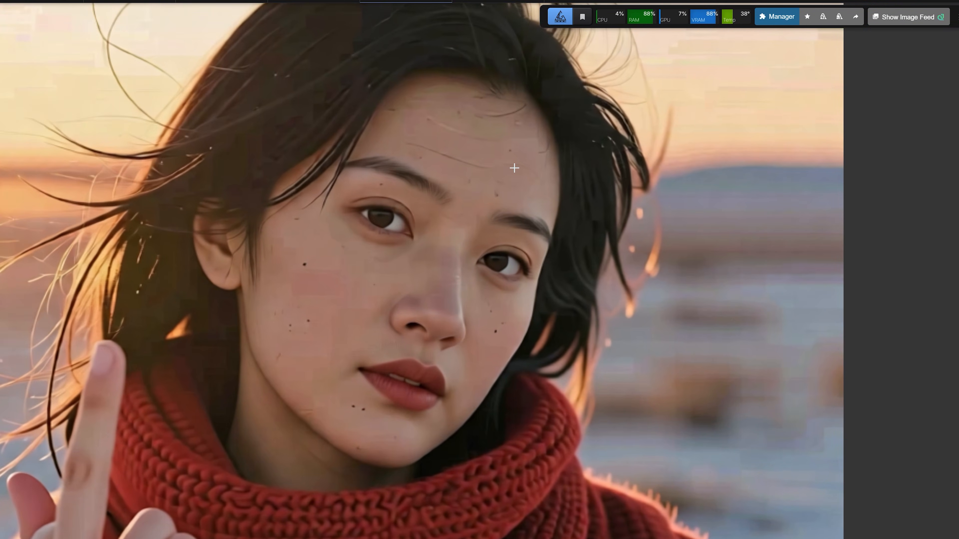
{"action": "scroll", "coordinate": [435, 201], "scroll_direction": "up", "scroll_amount": 3}
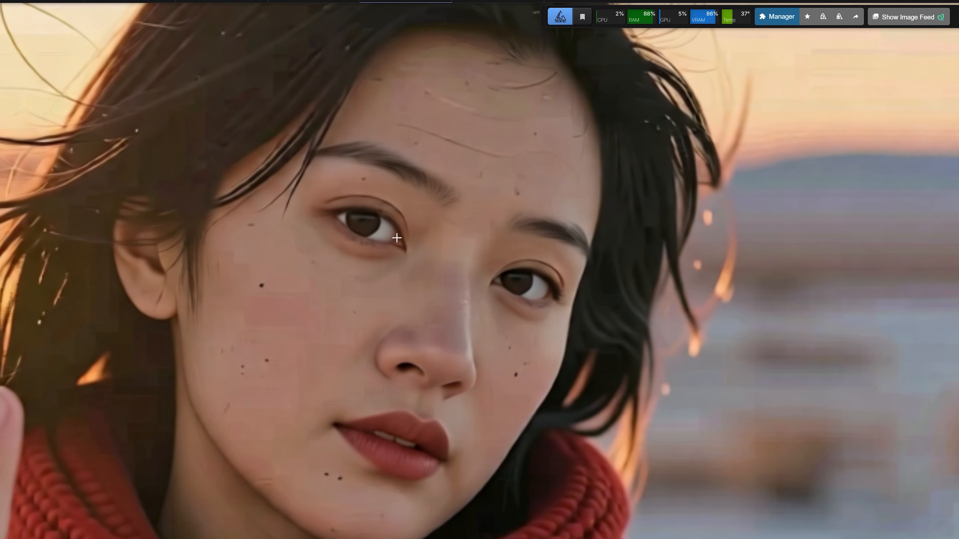
{"action": "scroll", "coordinate": [333, 255], "scroll_direction": "down", "scroll_amount": 9}
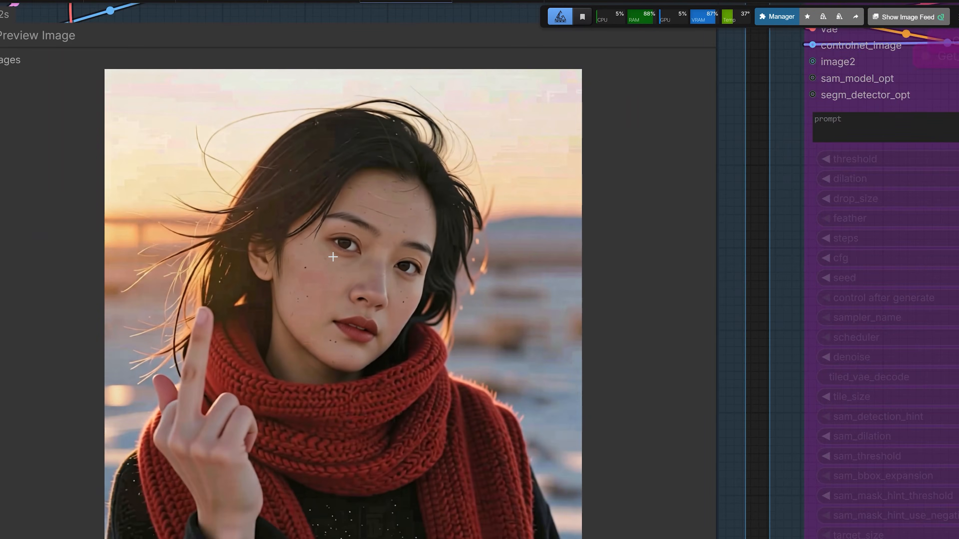
{"action": "scroll", "coordinate": [333, 257], "scroll_direction": "down", "scroll_amount": 9}
- Enable the Add Details group in the Fast Groups Bypasser node above it
{"action": "left_click_drag", "start_coordinate": [326, 464], "coordinate": [453, 495]}
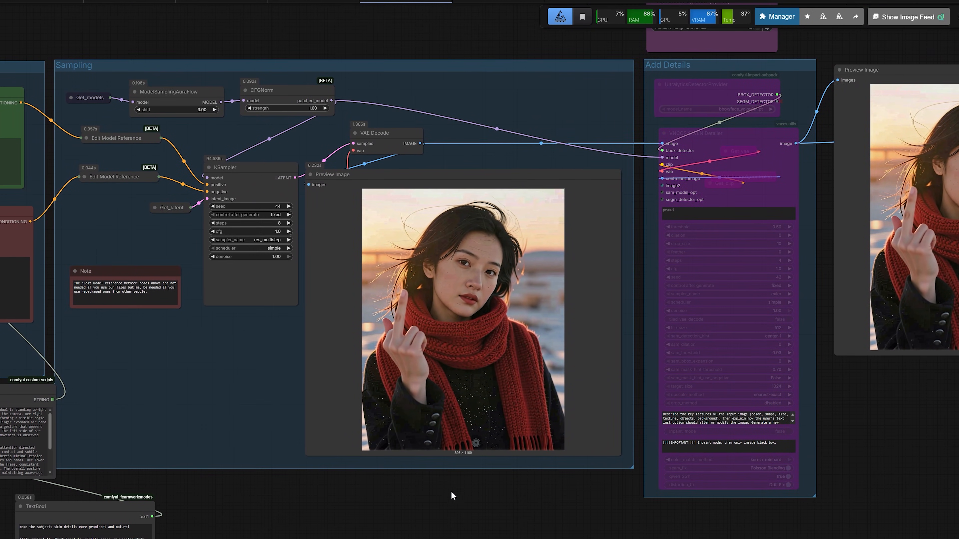
{"action": "left_click_drag", "start_coordinate": [298, 508], "coordinate": [331, 507]}
{"action": "left_click_drag", "start_coordinate": [522, 503], "coordinate": [278, 538]}
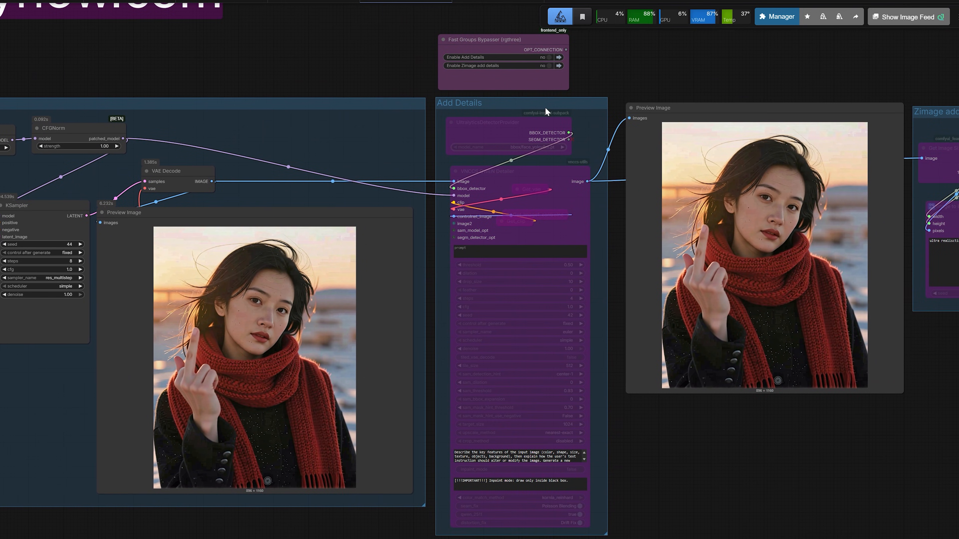
{"action": "scroll", "coordinate": [546, 111], "scroll_direction": "up", "scroll_amount": 3}
{"action": "left_click", "coordinate": [543, 41]}
{"action": "left_click_drag", "start_coordinate": [589, 115], "coordinate": [427, 142]}
{"action": "scroll", "coordinate": [427, 143], "scroll_direction": "up", "scroll_amount": 4}
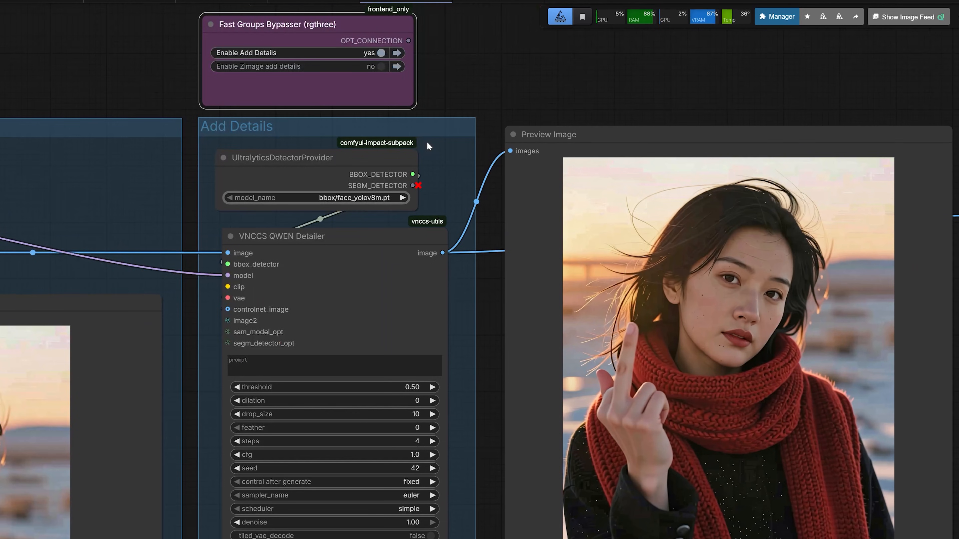
- Choose bbox/face_yolov8m.pt as the UltralyticsDetectorProvider model and select that node
{"action": "left_click", "coordinate": [342, 206]}
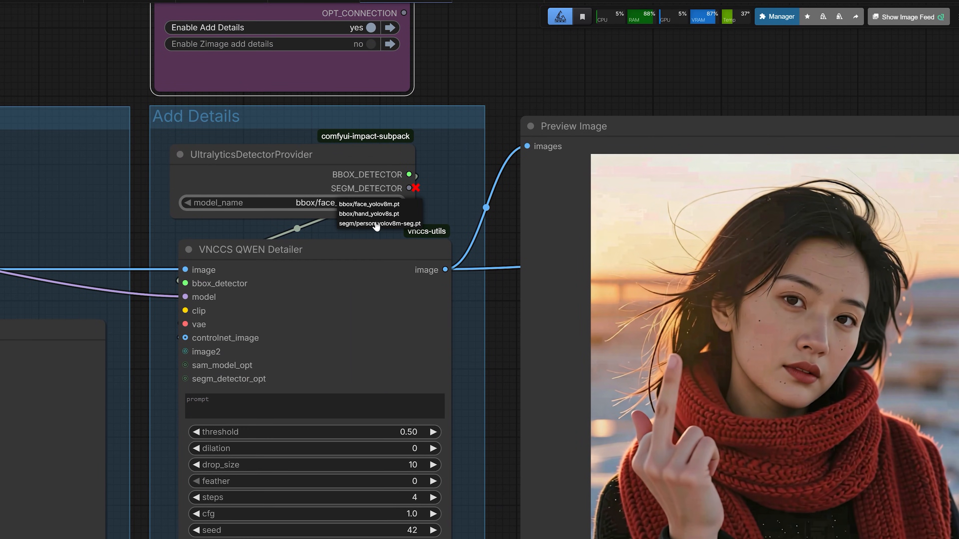
{"action": "left_click", "coordinate": [368, 205]}
{"action": "scroll", "coordinate": [337, 218], "scroll_direction": "up", "scroll_amount": 3}
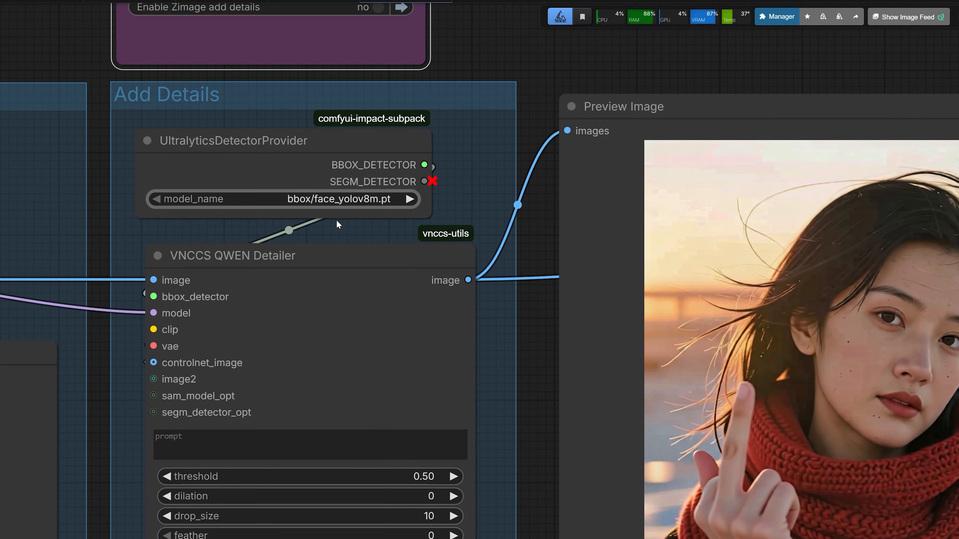
{"action": "left_click", "coordinate": [232, 139]}
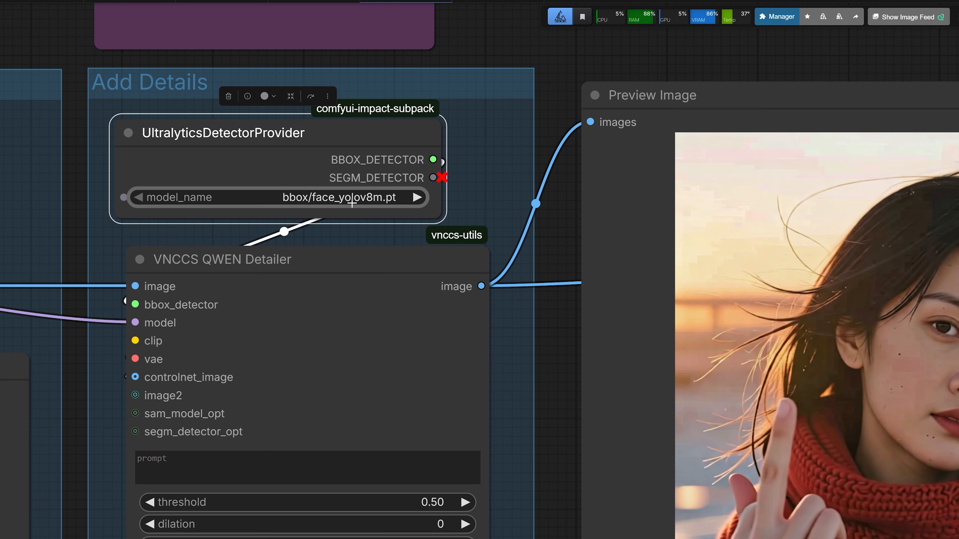
- Examine the face and skin details in the Preview Image node fed by the VNCCS QWEN Detailer
{"action": "scroll", "coordinate": [351, 203], "scroll_direction": "down", "scroll_amount": 1}
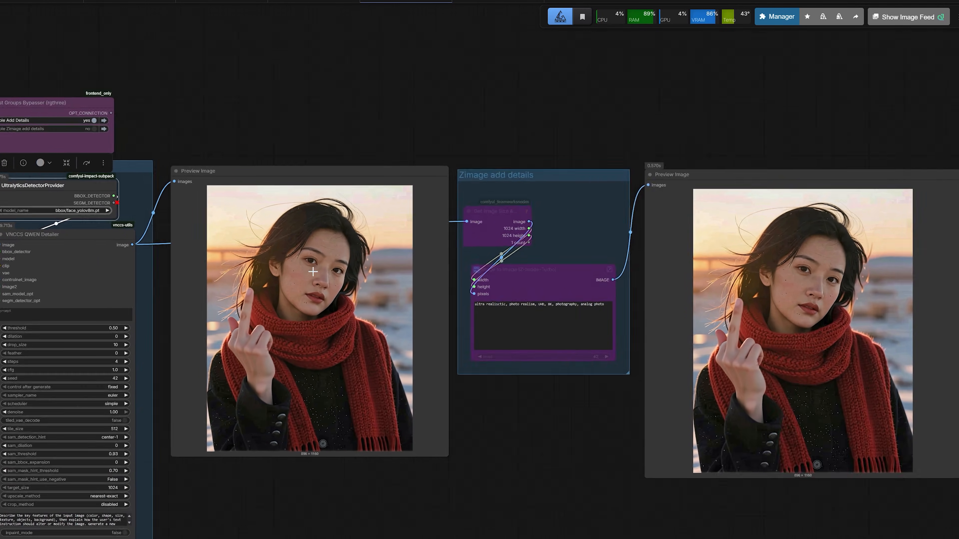
{"action": "scroll", "coordinate": [313, 271], "scroll_direction": "up", "scroll_amount": 2}
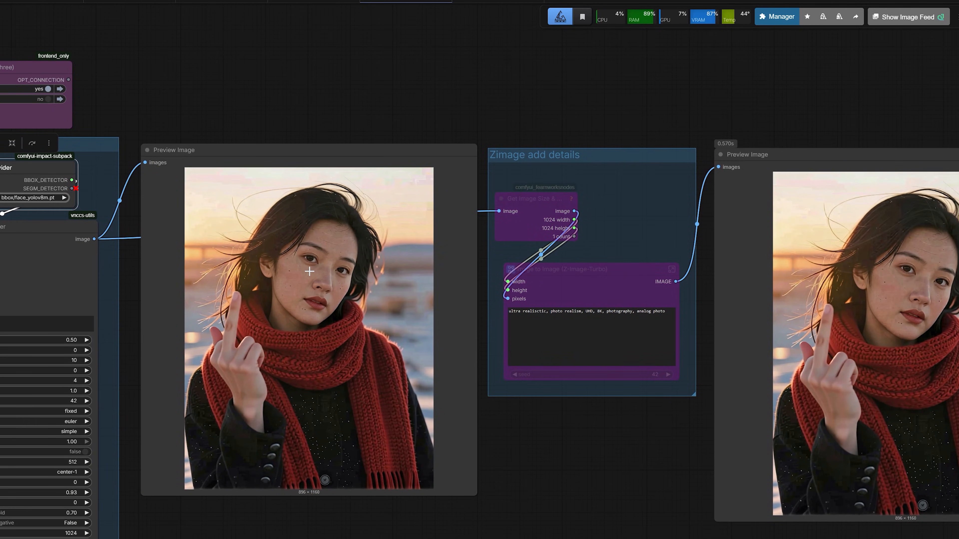
{"action": "scroll", "coordinate": [309, 271], "scroll_direction": "up", "scroll_amount": 5}
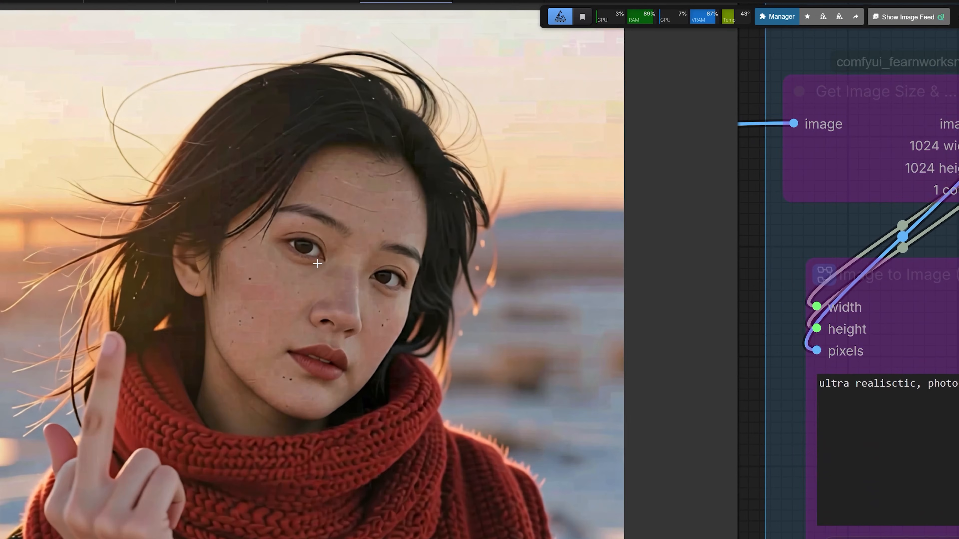
{"action": "scroll", "coordinate": [317, 263], "scroll_direction": "up", "scroll_amount": 3}
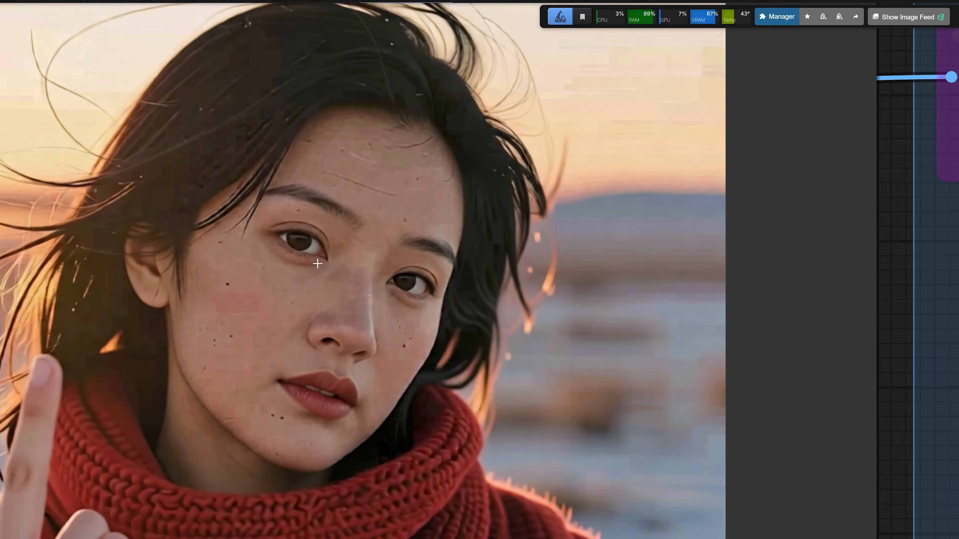
{"action": "scroll", "coordinate": [268, 189], "scroll_direction": "up", "scroll_amount": 1}
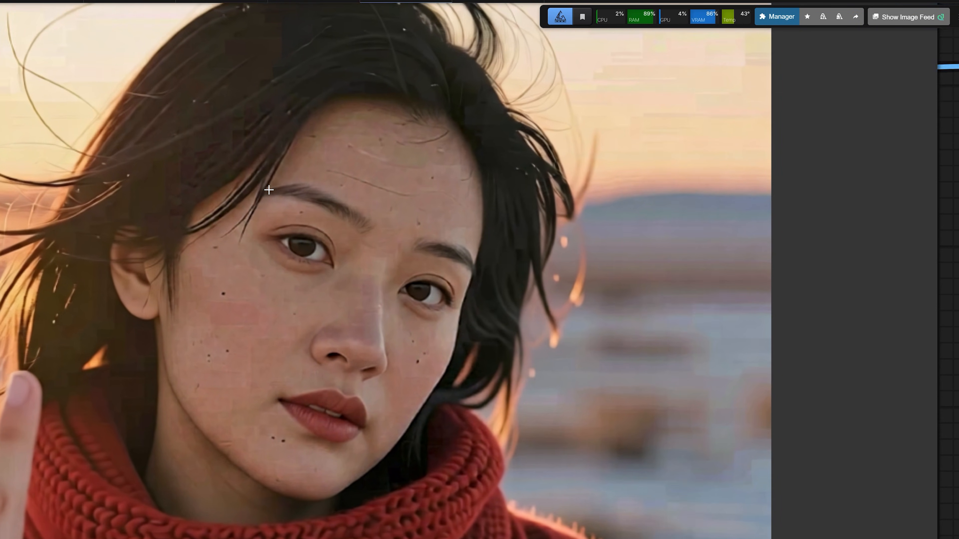
{"action": "scroll", "coordinate": [269, 190], "scroll_direction": "down", "scroll_amount": 1}
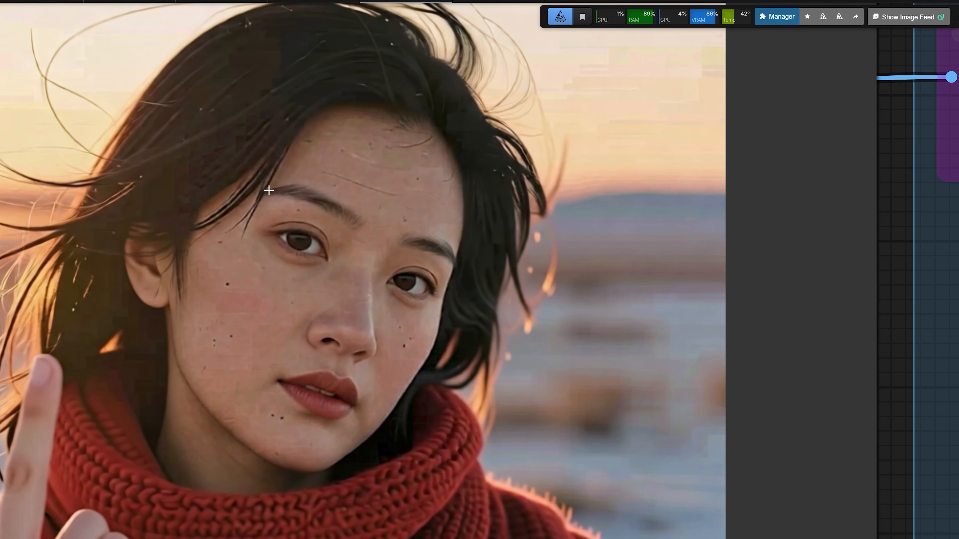
{"action": "scroll", "coordinate": [269, 190], "scroll_direction": "down", "scroll_amount": 1}
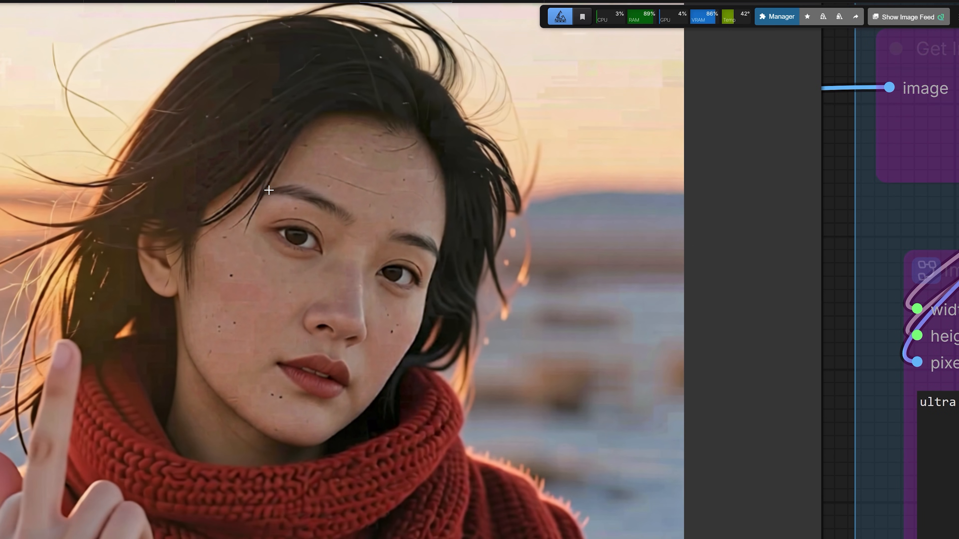
{"action": "scroll", "coordinate": [269, 190], "scroll_direction": "down", "scroll_amount": 1}
{"action": "scroll", "coordinate": [268, 190], "scroll_direction": "down", "scroll_amount": 4}
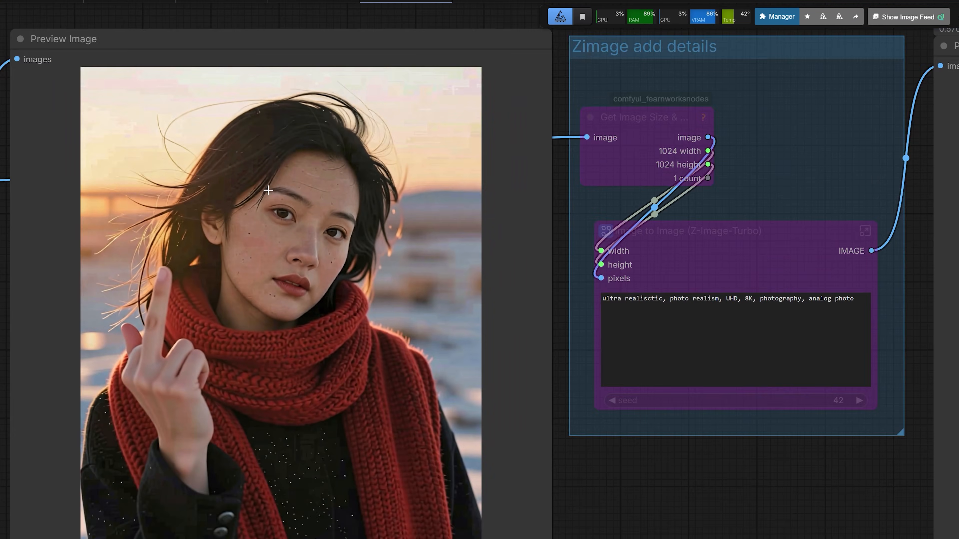
{"action": "scroll", "coordinate": [268, 190], "scroll_direction": "down", "scroll_amount": 5}
- Enable the Zimage add details group in the Fast Groups Bypasser, keeping Add Details enabled
{"action": "left_click_drag", "start_coordinate": [144, 34], "coordinate": [510, 205]}
{"action": "left_click", "coordinate": [509, 206]}
{"action": "scroll", "coordinate": [507, 205], "scroll_direction": "up", "scroll_amount": 8}
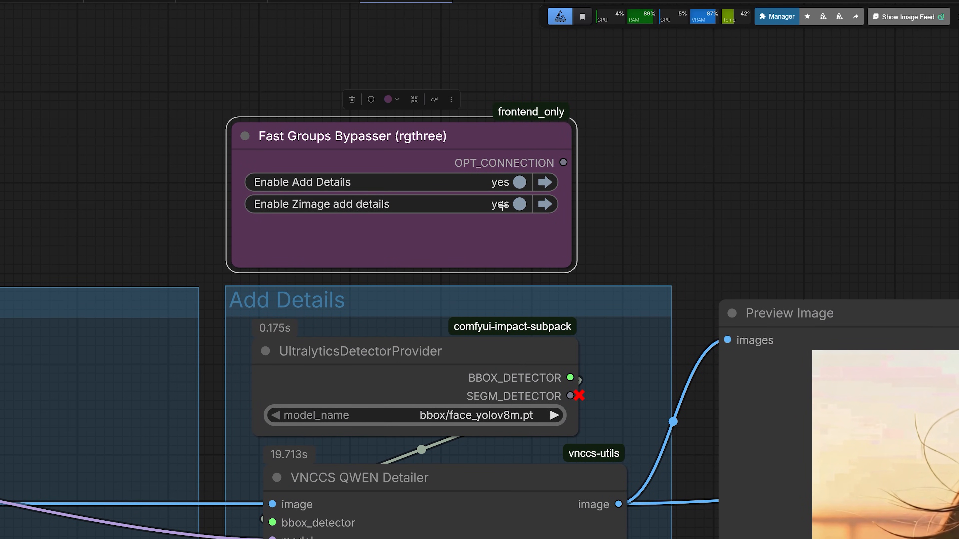
{"action": "scroll", "coordinate": [714, 222], "scroll_direction": "down", "scroll_amount": 3}
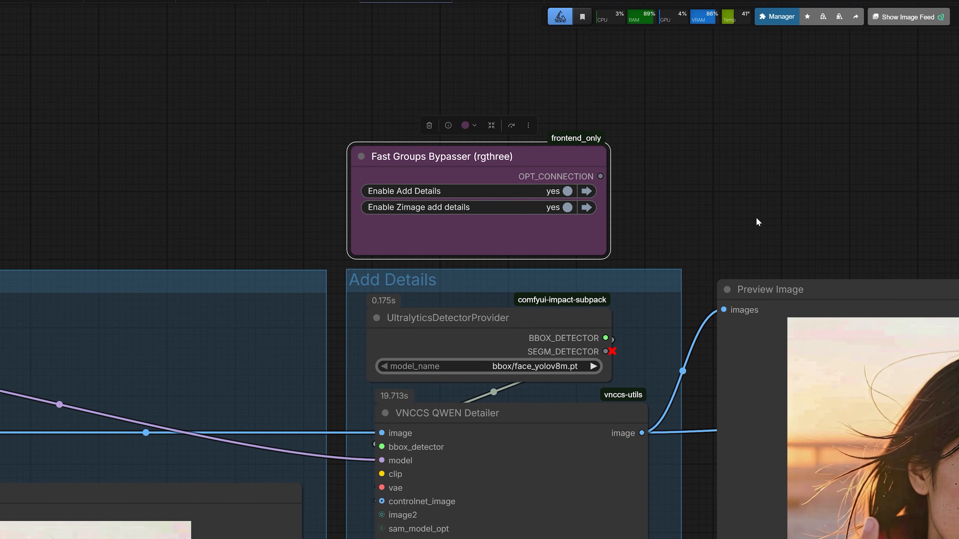
- Examine the skin, hair and scarf texture in the Preview Image node following the Zimage add details group
{"action": "left_click_drag", "start_coordinate": [755, 220], "coordinate": [623, 180]}
{"action": "scroll", "coordinate": [545, 133], "scroll_direction": "right", "scroll_amount": 5}
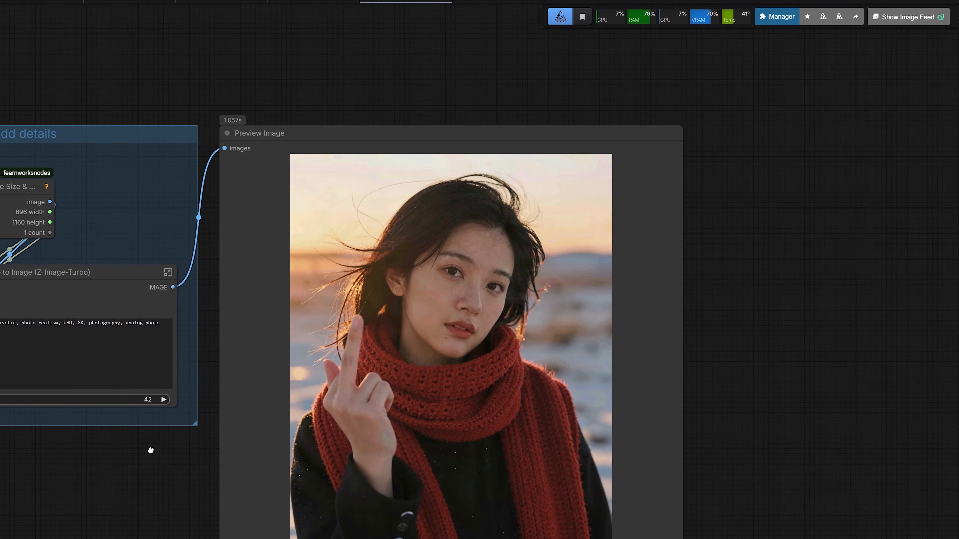
{"action": "left_click_drag", "start_coordinate": [151, 451], "coordinate": [1, 495]}
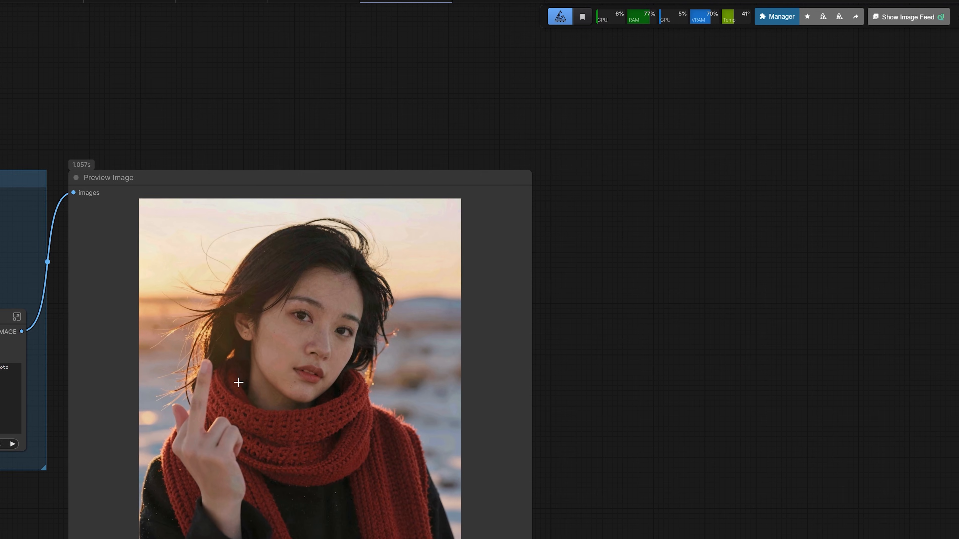
{"action": "scroll", "coordinate": [237, 382], "scroll_direction": "up", "scroll_amount": 5}
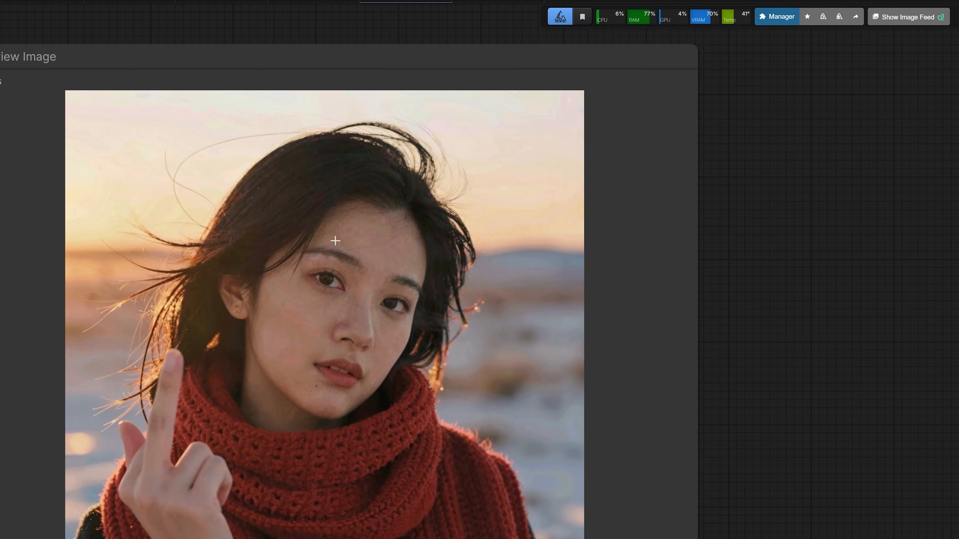
{"action": "scroll", "coordinate": [312, 323], "scroll_direction": "up", "scroll_amount": 2}
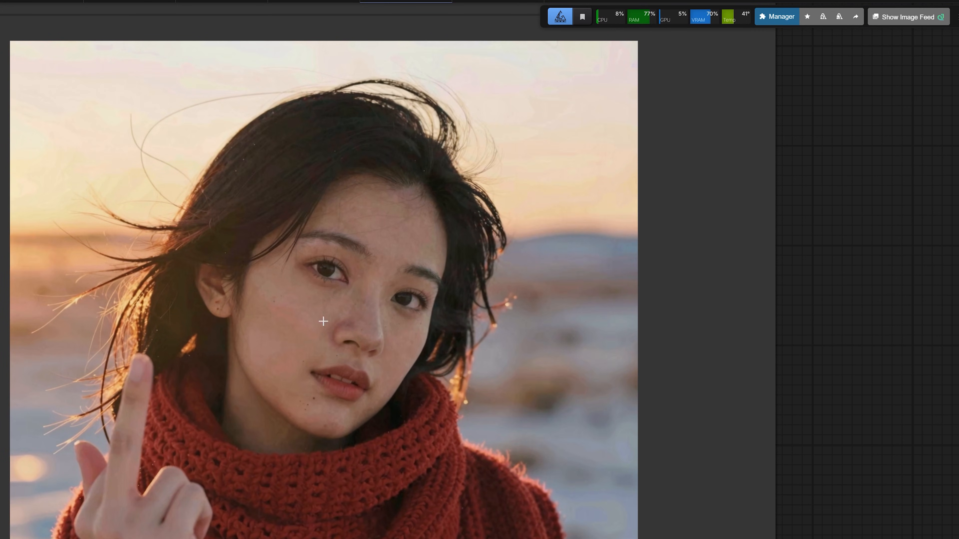
{"action": "scroll", "coordinate": [321, 309], "scroll_direction": "down", "scroll_amount": 2}
{"action": "scroll", "coordinate": [321, 309], "scroll_direction": "up", "scroll_amount": 1}
{"action": "scroll", "coordinate": [322, 309], "scroll_direction": "down", "scroll_amount": 1}
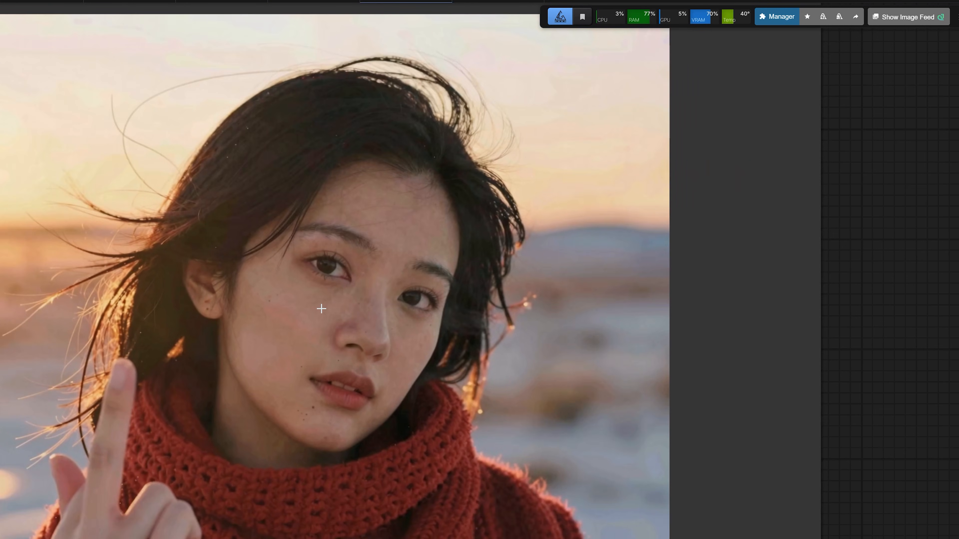
{"action": "scroll", "coordinate": [321, 308], "scroll_direction": "down", "scroll_amount": 1}
- Disable both the Add Details and Zimage add details groups in the Fast Groups Bypasser
{"action": "left_click_drag", "start_coordinate": [754, 355], "coordinate": [858, 276]}
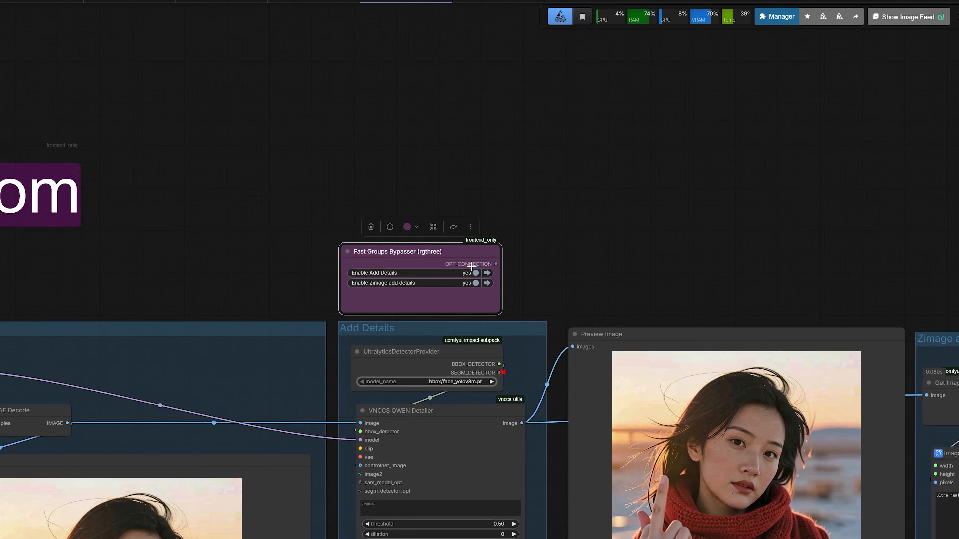
{"action": "scroll", "coordinate": [472, 265], "scroll_direction": "up", "scroll_amount": 3}
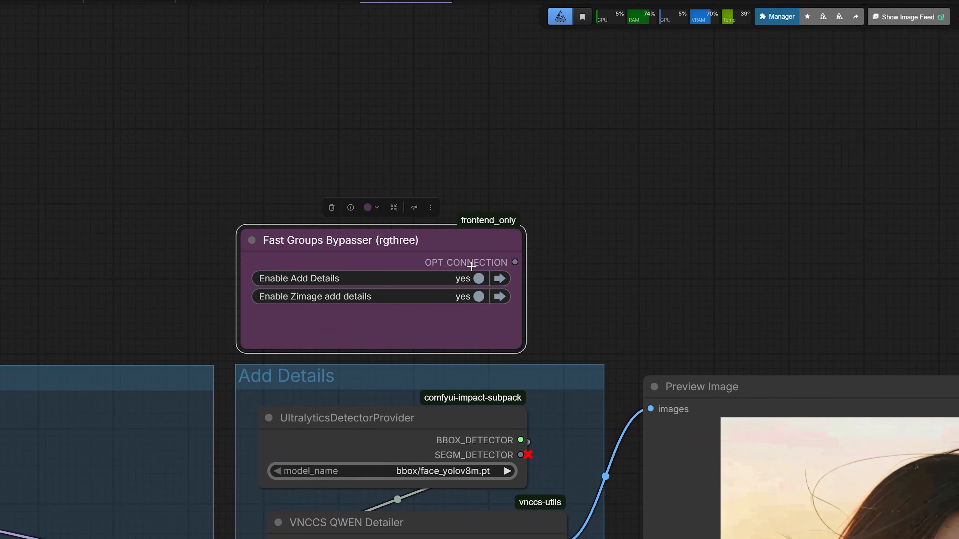
{"action": "left_click", "coordinate": [463, 278]}
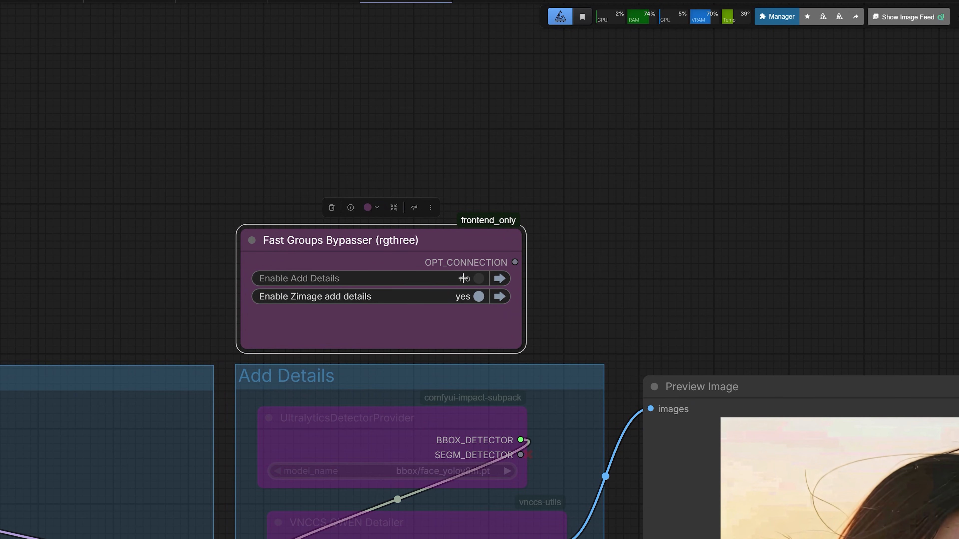
{"action": "left_click", "coordinate": [464, 301]}
{"action": "scroll", "coordinate": [380, 260], "scroll_direction": "down", "scroll_amount": 3}
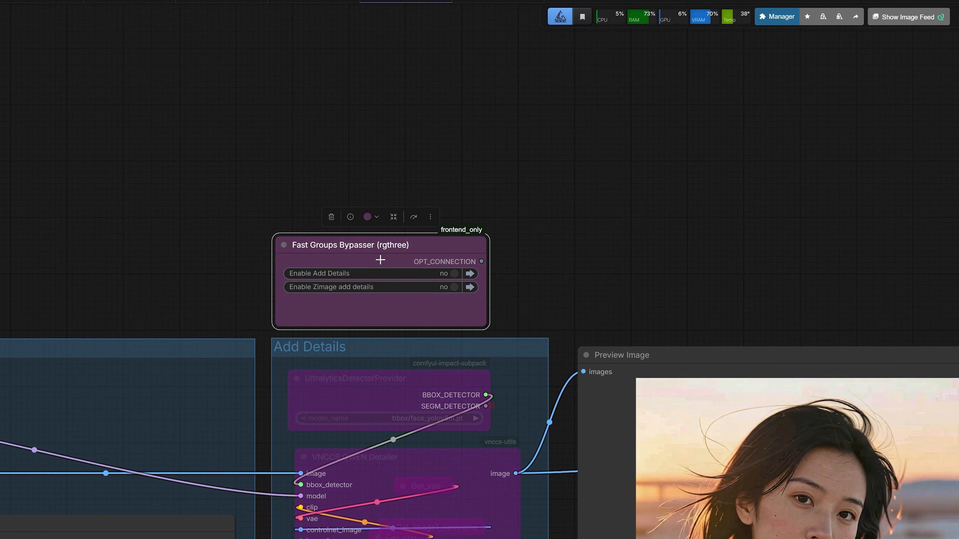
{"action": "scroll", "coordinate": [380, 259], "scroll_direction": "down", "scroll_amount": 3}
{"action": "scroll", "coordinate": [398, 254], "scroll_direction": "up", "scroll_amount": 1}
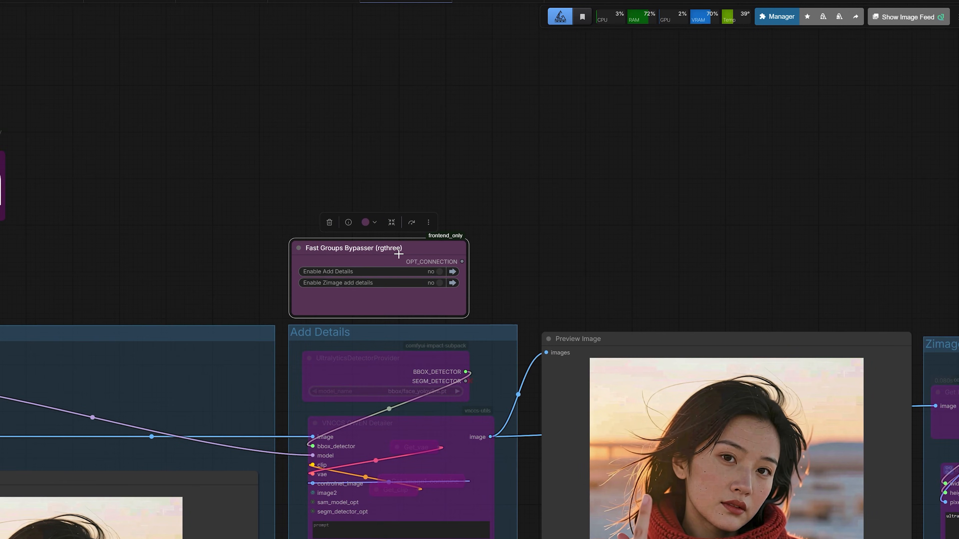
{"action": "scroll", "coordinate": [398, 253], "scroll_direction": "up", "scroll_amount": 1}
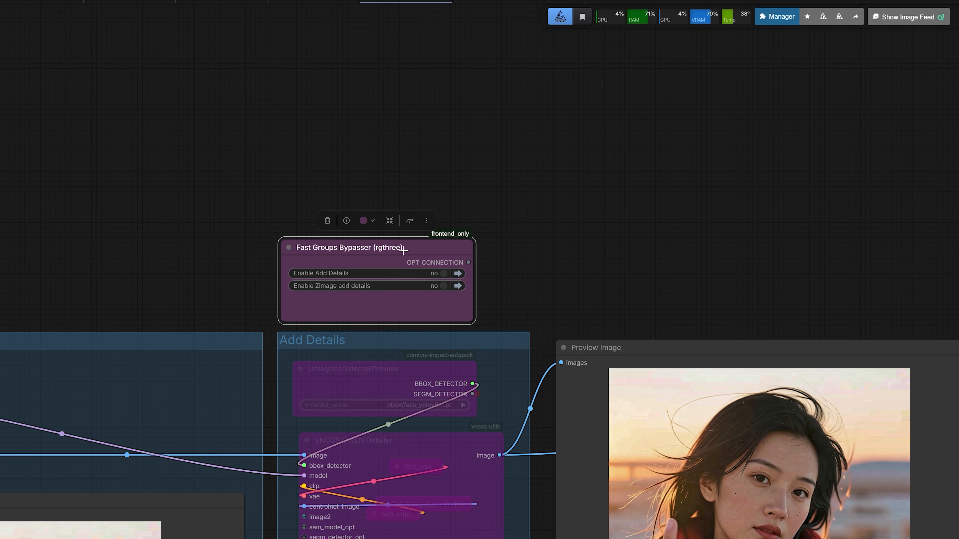
- Select the Load Image node beside Camera Control 1 and inspect the character's source portrait
{"action": "scroll", "coordinate": [400, 247], "scroll_direction": "down", "scroll_amount": 2}
{"action": "scroll", "coordinate": [399, 248], "scroll_direction": "down", "scroll_amount": 8}
{"action": "scroll", "coordinate": [132, 385], "scroll_direction": "up", "scroll_amount": 10}
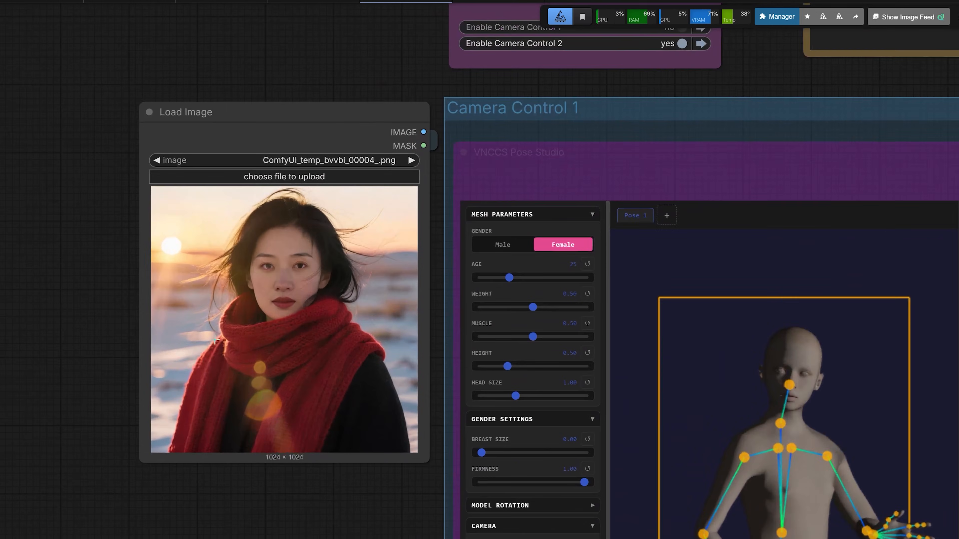
{"action": "left_click", "coordinate": [278, 106]}
{"action": "scroll", "coordinate": [274, 288], "scroll_direction": "down", "scroll_amount": 4}
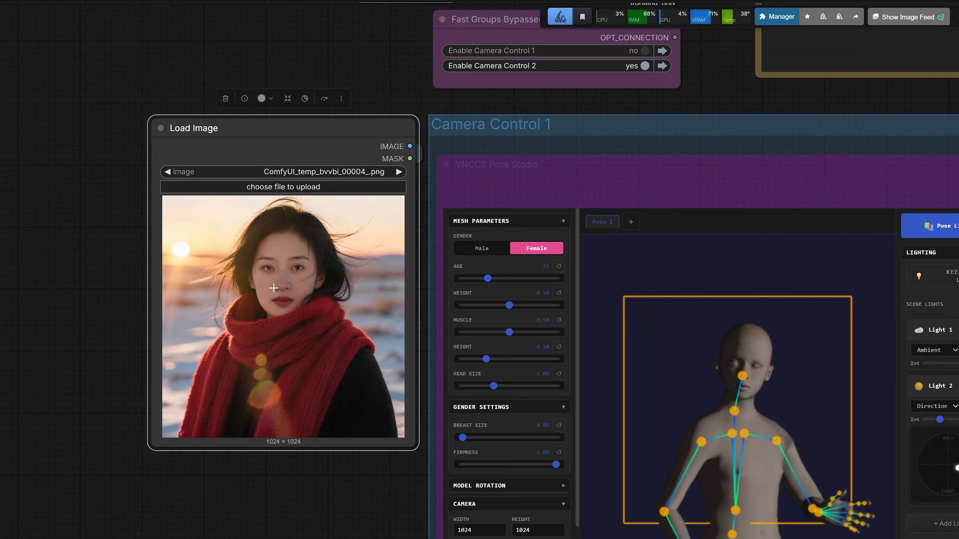
- Select Camera Control 2's Load Image node and inspect the reference photo of the person in a cap and black T-shirt
{"action": "left_click_drag", "start_coordinate": [166, 220], "coordinate": [85, 94]}
{"action": "left_click_drag", "start_coordinate": [244, 372], "coordinate": [97, 135]}
{"action": "scroll", "coordinate": [98, 134], "scroll_direction": "down", "scroll_amount": 3}
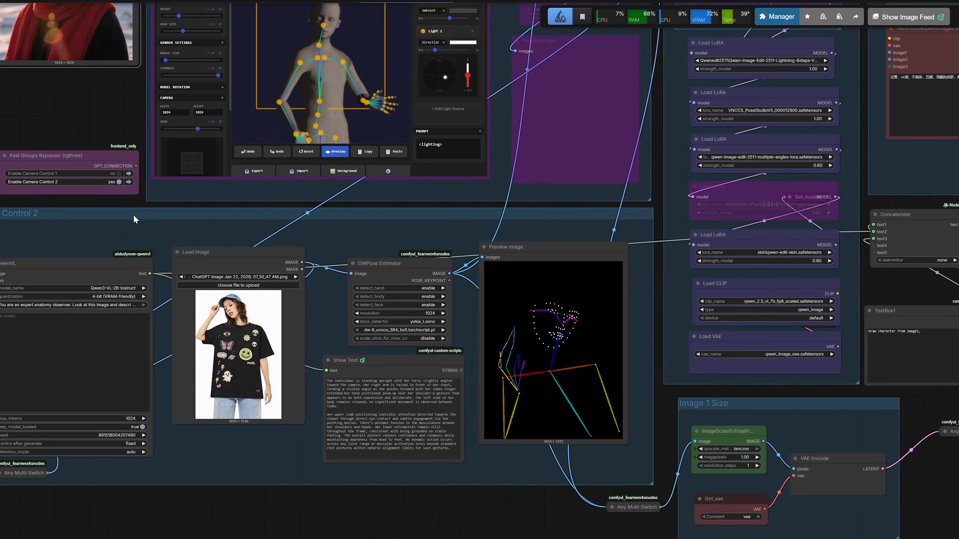
{"action": "left_click_drag", "start_coordinate": [192, 264], "coordinate": [148, 219]}
{"action": "scroll", "coordinate": [149, 219], "scroll_direction": "up", "scroll_amount": 3}
{"action": "left_click", "coordinate": [188, 214]}
- Extend the TextBox1 prompt to "Draw character from image2, women wearing jeans" and run the workflow
{"action": "scroll", "coordinate": [196, 213], "scroll_direction": "up", "scroll_amount": 2}
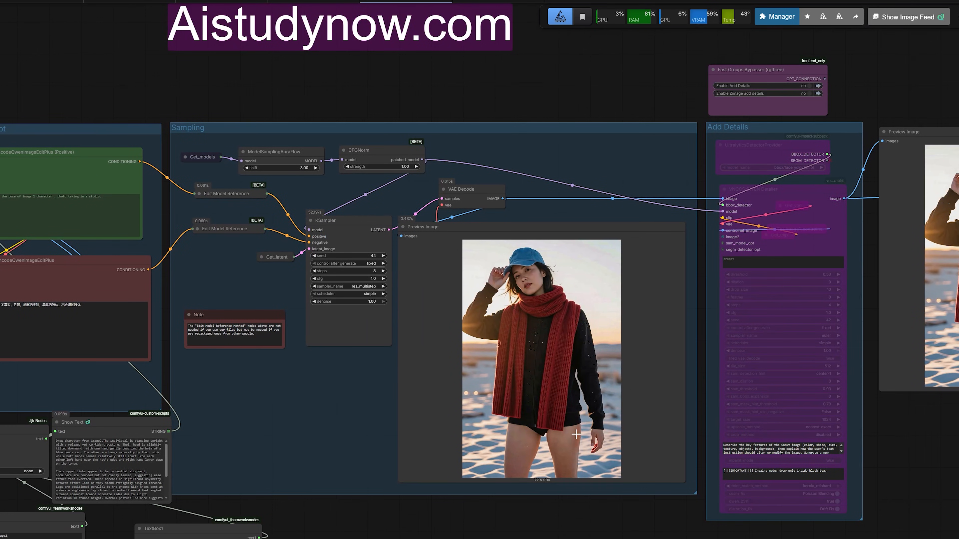
{"action": "scroll", "coordinate": [528, 535], "scroll_direction": "up", "scroll_amount": 5}
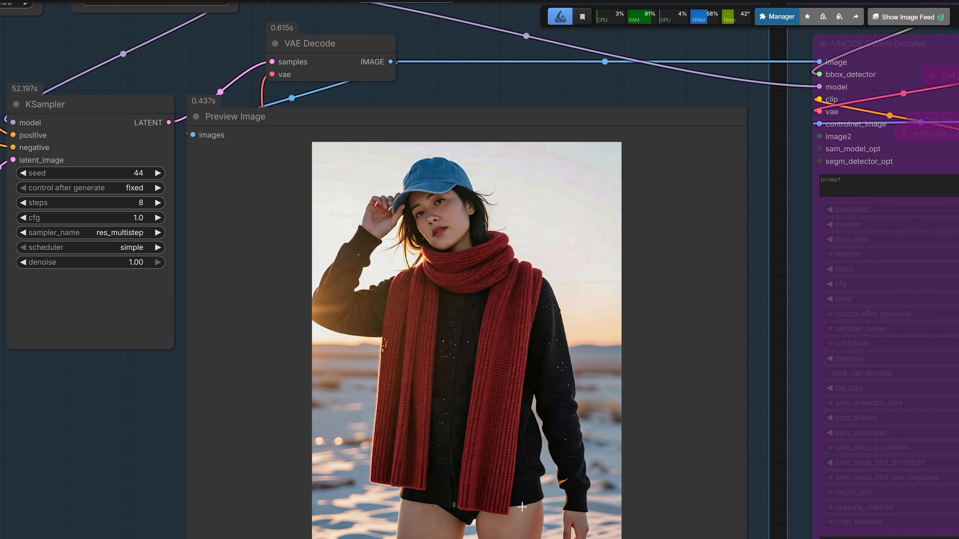
{"action": "scroll", "coordinate": [522, 507], "scroll_direction": "down", "scroll_amount": 6}
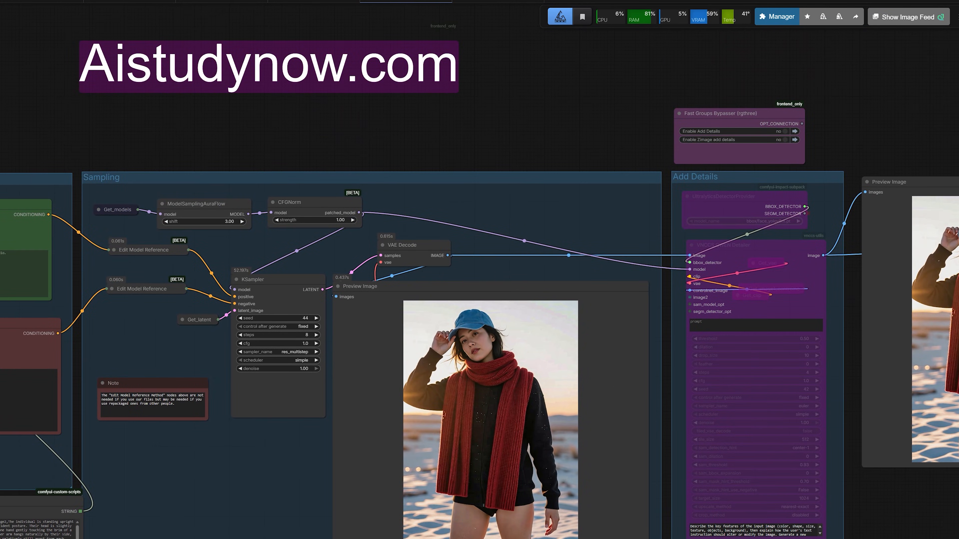
{"action": "left_click_drag", "start_coordinate": [296, 537], "coordinate": [496, 444]}
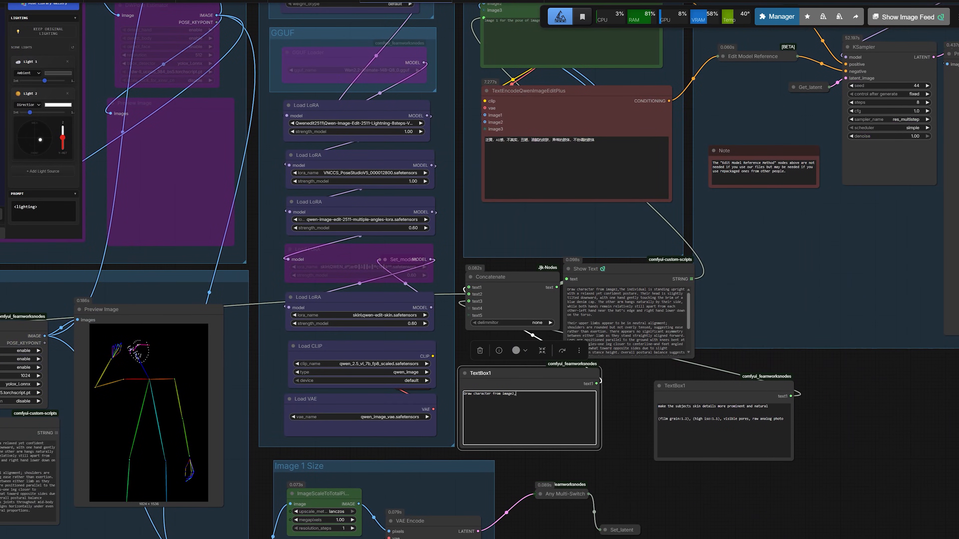
{"action": "left_click_drag", "start_coordinate": [541, 453], "coordinate": [456, 479]}
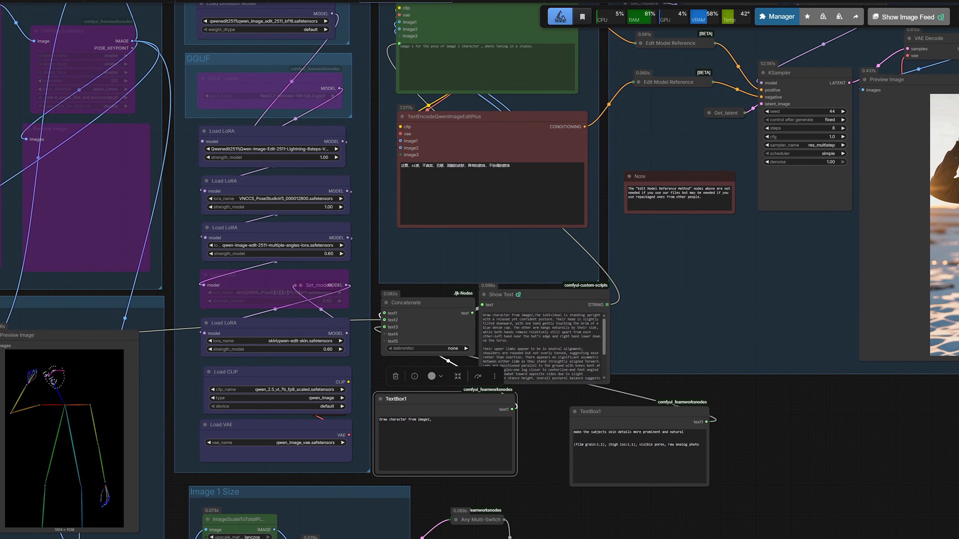
{"action": "scroll", "coordinate": [465, 426], "scroll_direction": "up", "scroll_amount": 4}
{"action": "scroll", "coordinate": [464, 417], "scroll_direction": "up", "scroll_amount": 3}
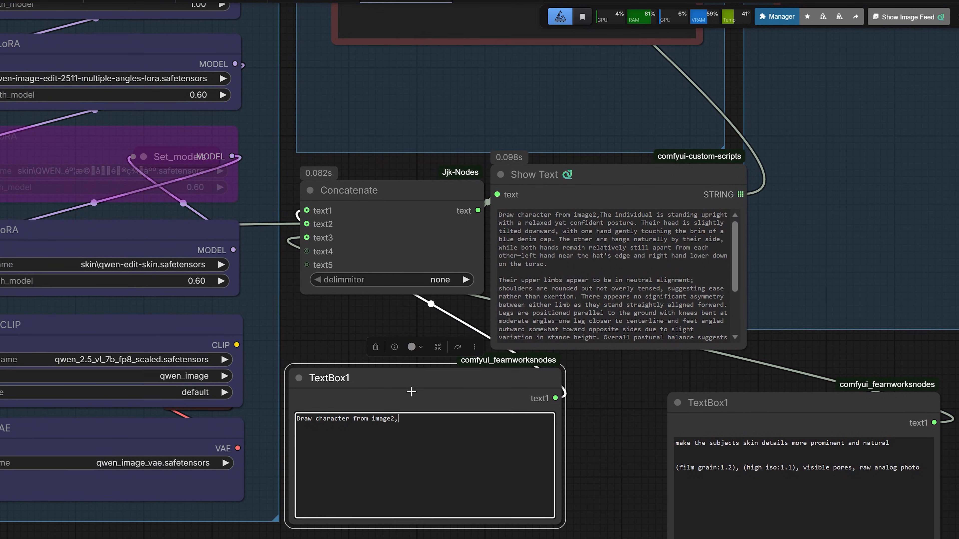
{"action": "left_click_drag", "start_coordinate": [422, 395], "coordinate": [427, 395]}
{"action": "scroll", "coordinate": [434, 421], "scroll_direction": "up", "scroll_amount": 2}
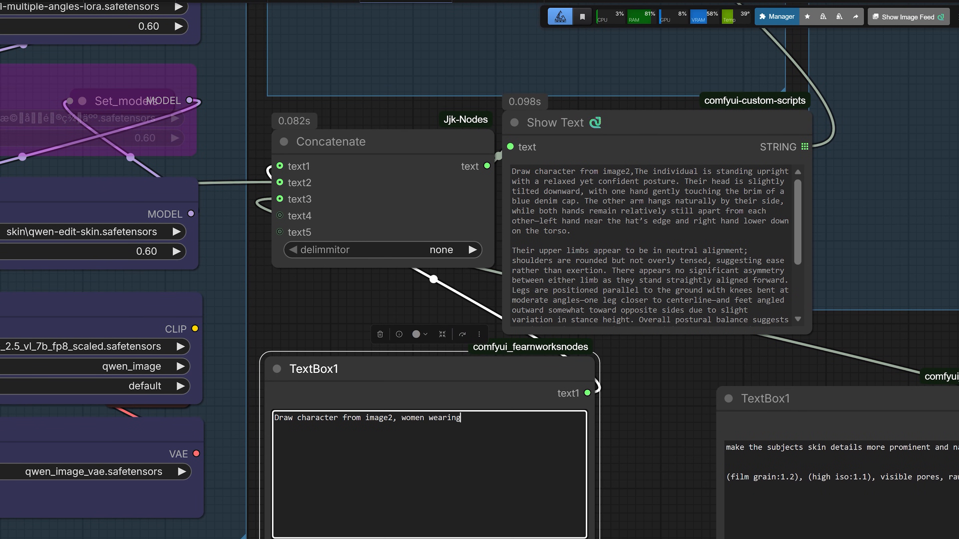
{"action": "type", "text": "jeans"}
{"action": "key", "text": "ctrl+Return"}
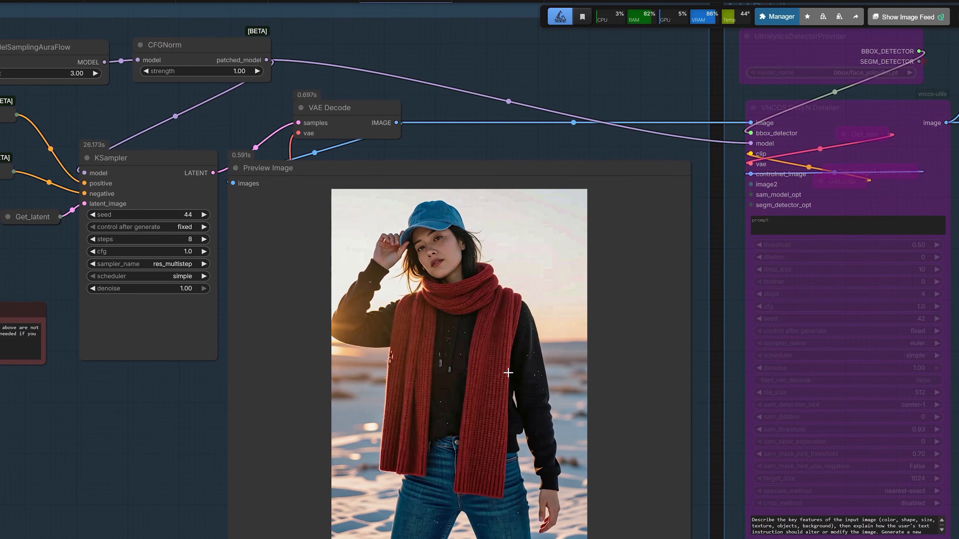
- Examine the character's pose, jeans and scarf in the Sampling group's Preview Image node
{"action": "scroll", "coordinate": [509, 375], "scroll_direction": "up", "scroll_amount": 2}
{"action": "scroll", "coordinate": [496, 403], "scroll_direction": "down", "scroll_amount": 2}
{"action": "scroll", "coordinate": [496, 406], "scroll_direction": "up", "scroll_amount": 3}
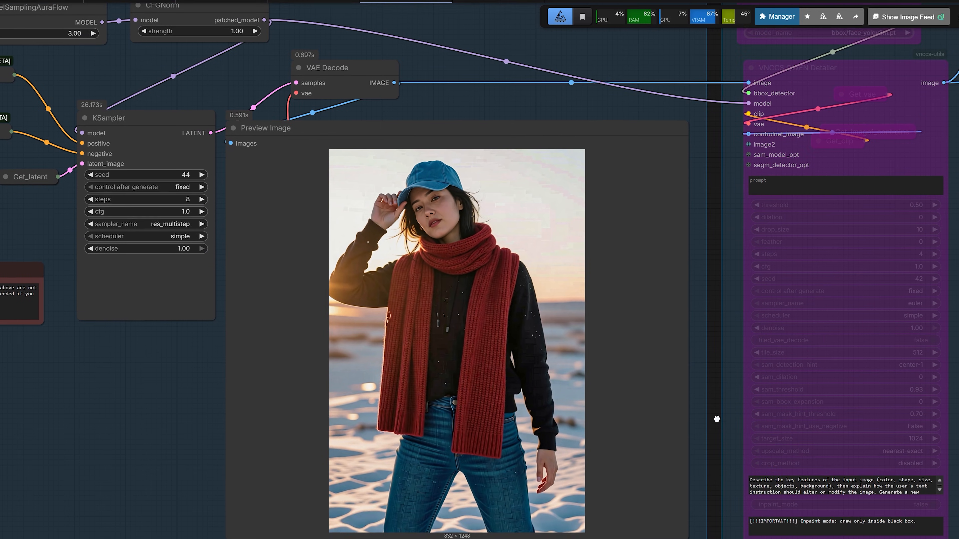
{"action": "scroll", "coordinate": [479, 456], "scroll_direction": "down", "scroll_amount": 3}
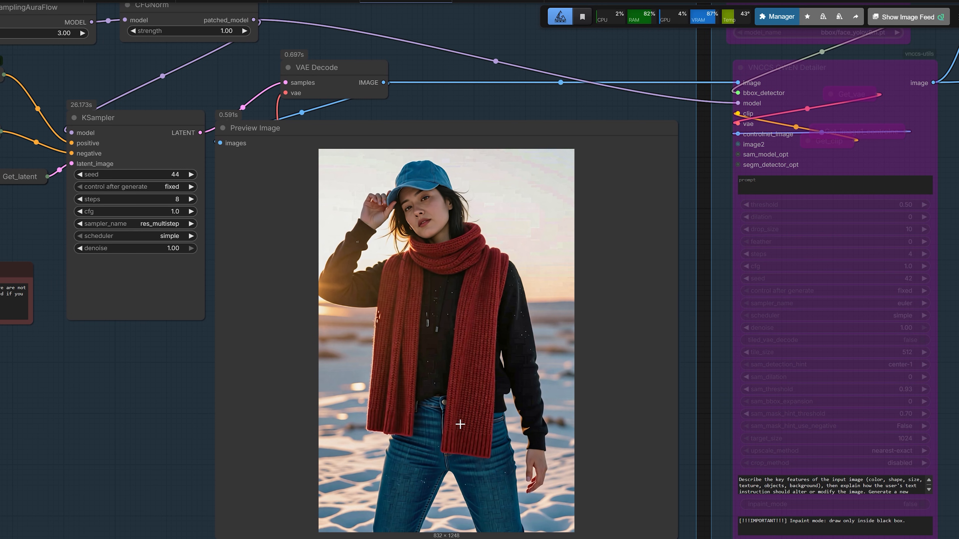
{"action": "scroll", "coordinate": [460, 424], "scroll_direction": "down", "scroll_amount": 4}
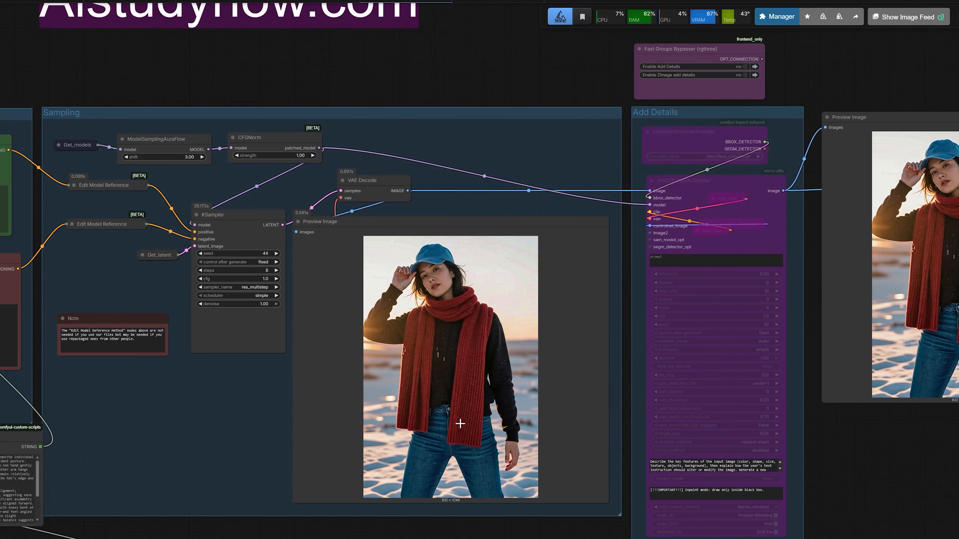
{"action": "scroll", "coordinate": [460, 423], "scroll_direction": "up", "scroll_amount": 2}
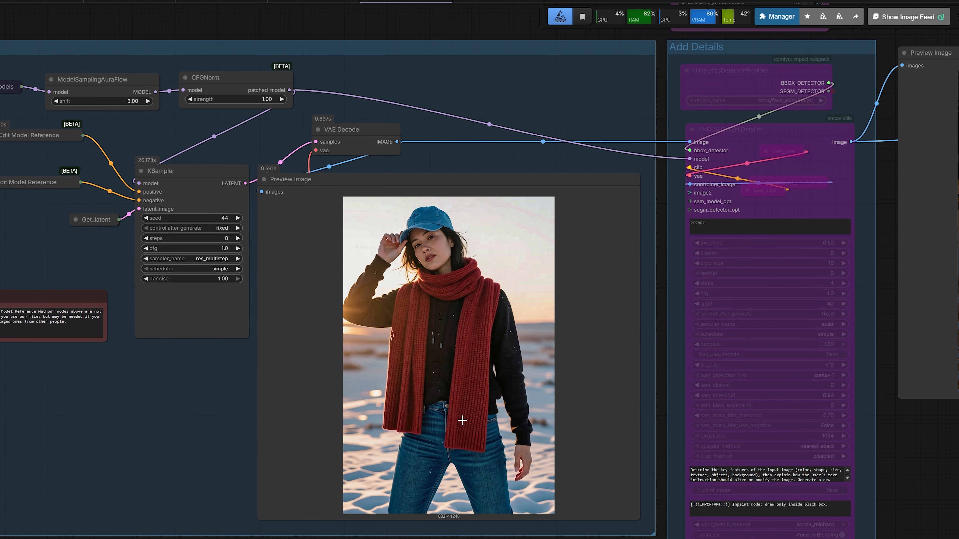
{"action": "scroll", "coordinate": [461, 420], "scroll_direction": "down", "scroll_amount": 4}
- Enable Camera Control 1 in place of Camera Control 2 in the Fast Groups Bypasser below the source portrait
{"action": "left_click_drag", "start_coordinate": [370, 531], "coordinate": [789, 440]}
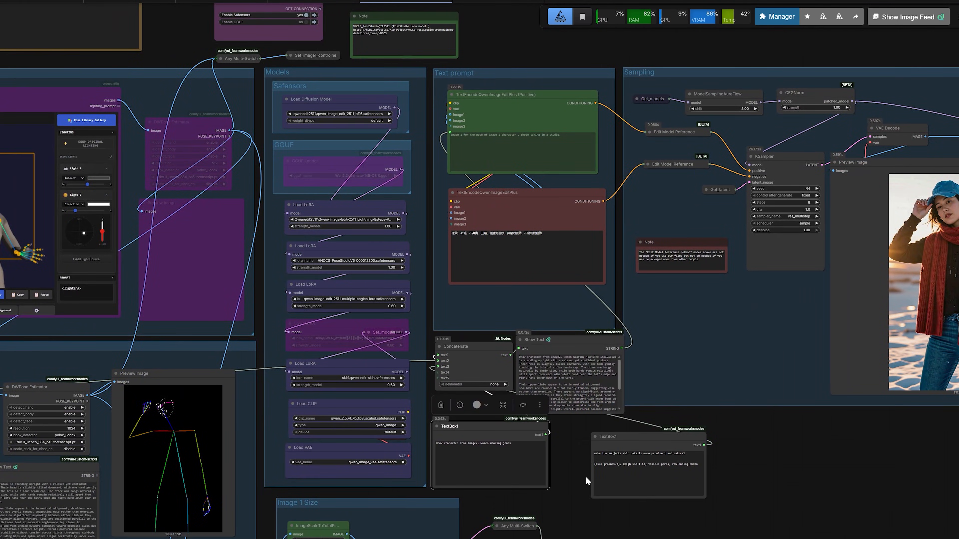
{"action": "scroll", "coordinate": [586, 477], "scroll_direction": "down", "scroll_amount": 2}
{"action": "left_click_drag", "start_coordinate": [587, 478], "coordinate": [841, 469]}
{"action": "scroll", "coordinate": [206, 287], "scroll_direction": "up", "scroll_amount": 3}
{"action": "left_click_drag", "start_coordinate": [176, 291], "coordinate": [125, 356]}
{"action": "left_click", "coordinate": [274, 158]}
{"action": "scroll", "coordinate": [156, 323], "scroll_direction": "up", "scroll_amount": 2}
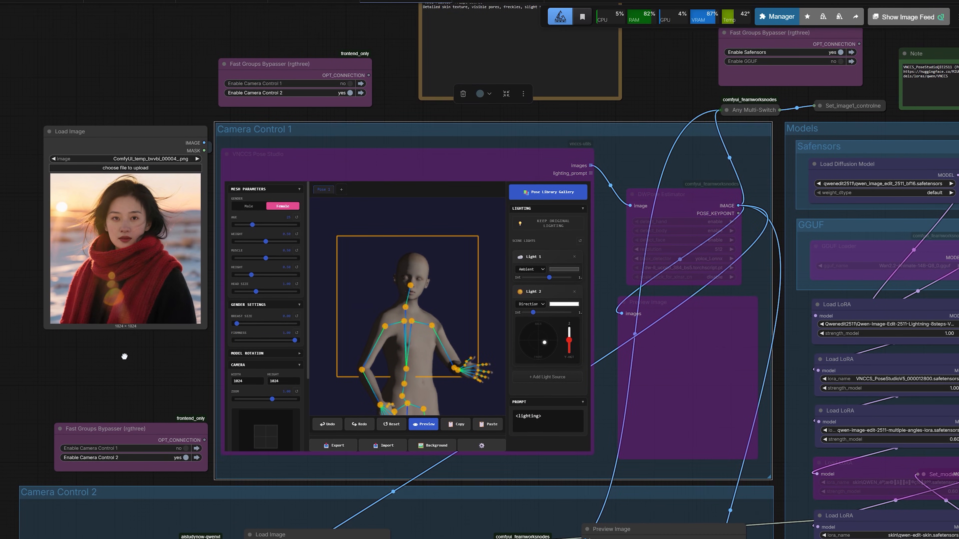
{"action": "scroll", "coordinate": [124, 356], "scroll_direction": "up", "scroll_amount": 1}
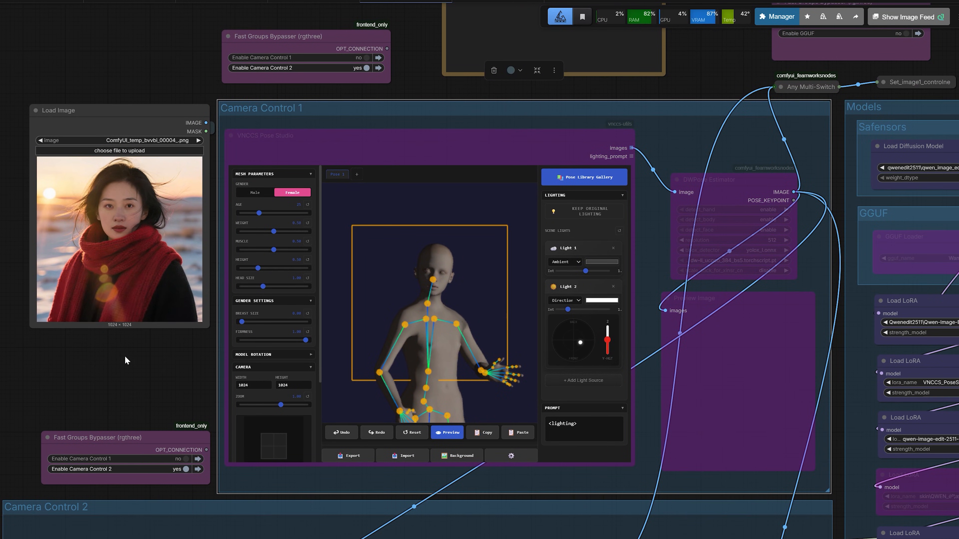
{"action": "scroll", "coordinate": [124, 356], "scroll_direction": "up", "scroll_amount": 2}
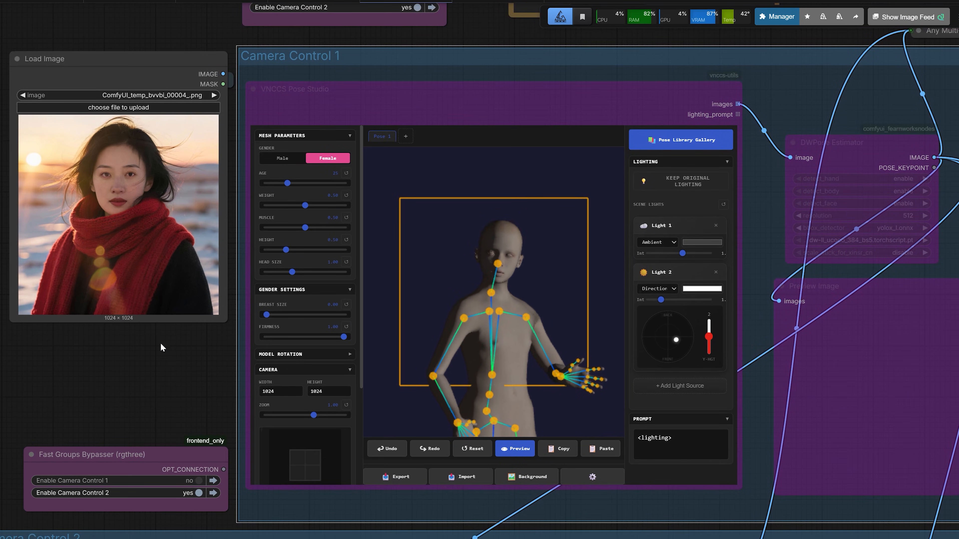
{"action": "scroll", "coordinate": [169, 350], "scroll_direction": "down", "scroll_amount": 3}
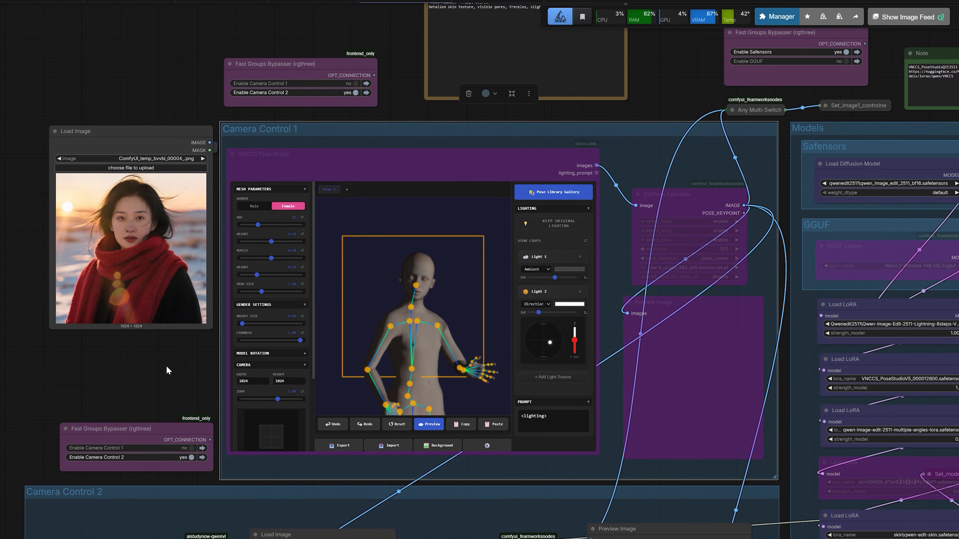
{"action": "scroll", "coordinate": [167, 367], "scroll_direction": "up", "scroll_amount": 1}
{"action": "scroll", "coordinate": [166, 366], "scroll_direction": "up", "scroll_amount": 1}
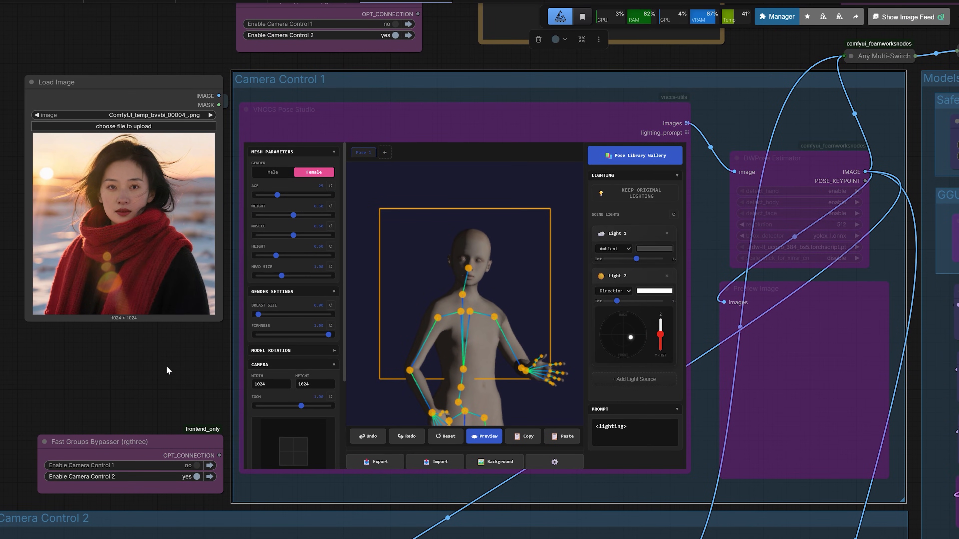
{"action": "left_click", "coordinate": [190, 466]}
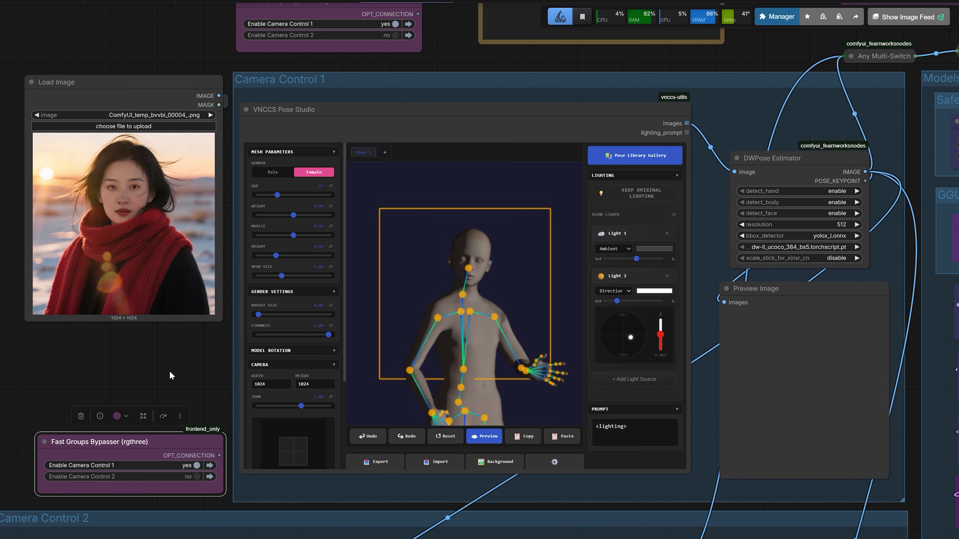
- Turn on keeping the original lighting in VNCCS Pose Studio and try rotating the mannequin's head joint
{"action": "left_click_drag", "start_coordinate": [150, 385], "coordinate": [4, 400]}
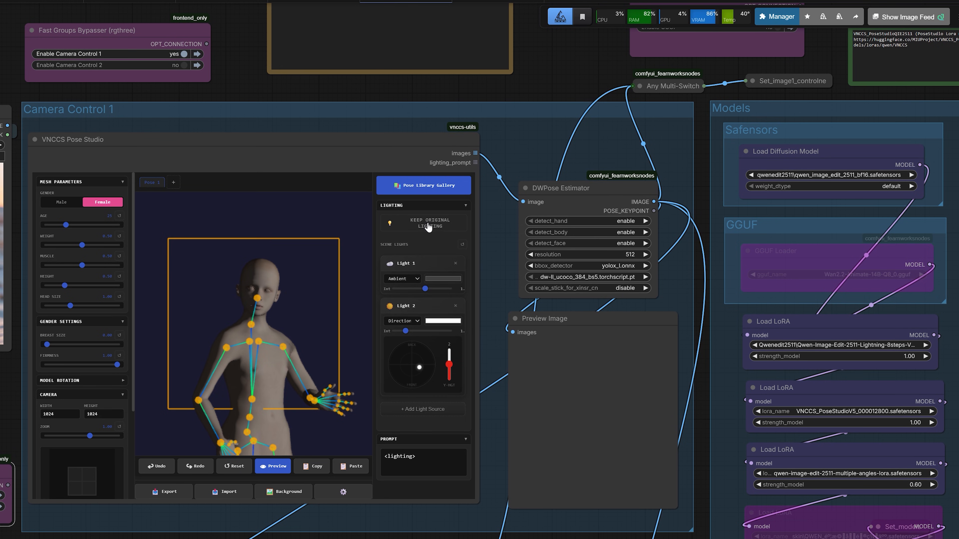
{"action": "left_click", "coordinate": [429, 226]}
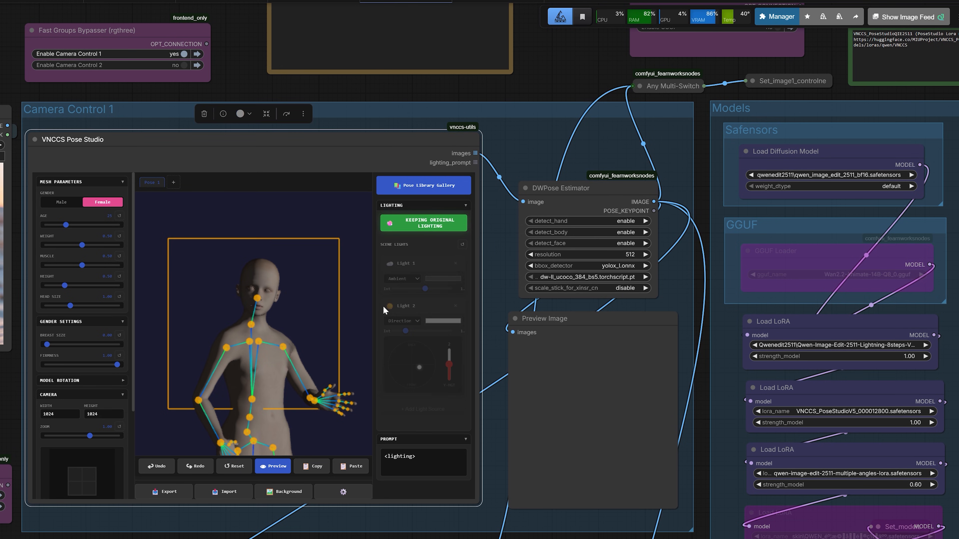
{"action": "left_click", "coordinate": [283, 347]}
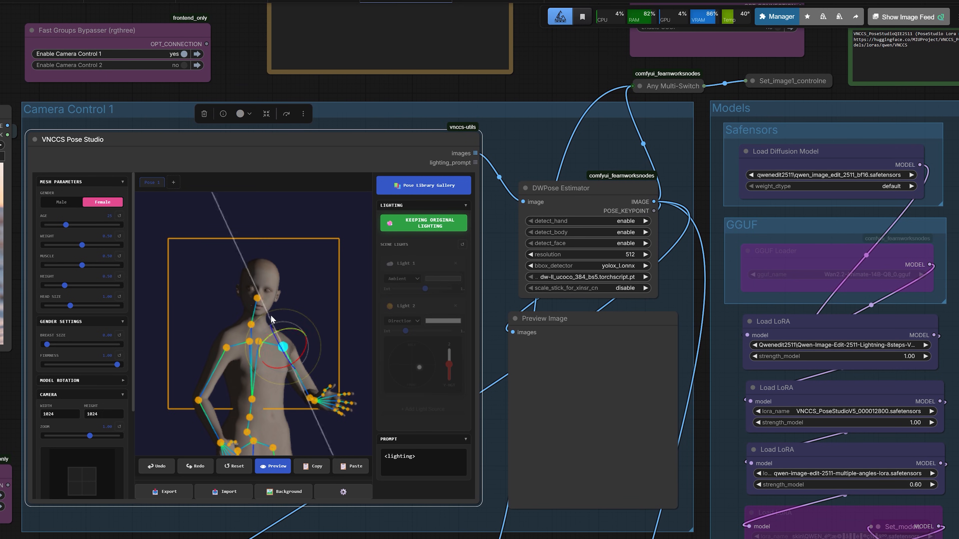
{"action": "left_click", "coordinate": [258, 302]}
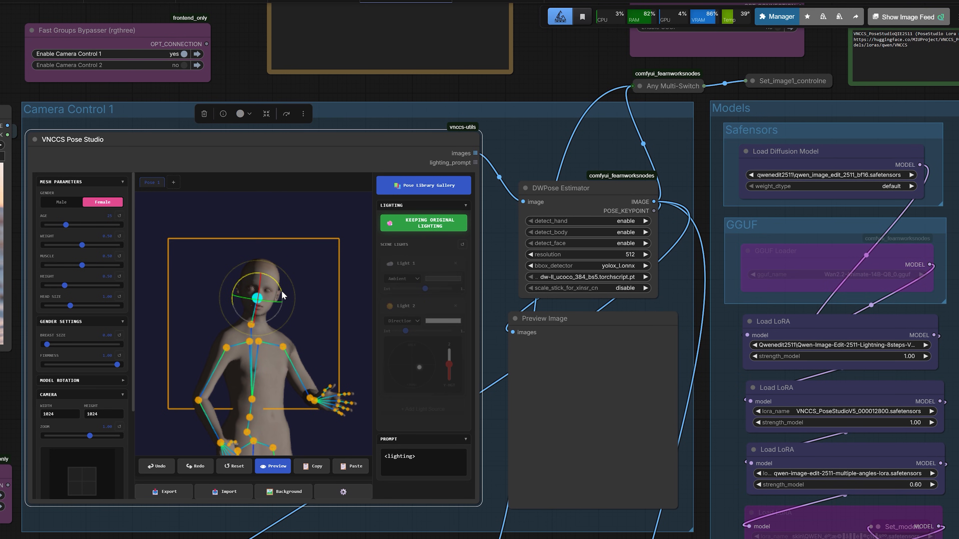
{"action": "left_click_drag", "start_coordinate": [282, 294], "coordinate": [277, 268]}
- Adjust the mannequin's upper body by rotating its left shoulder, mid-spine and neck joints
{"action": "left_click", "coordinate": [283, 346]}
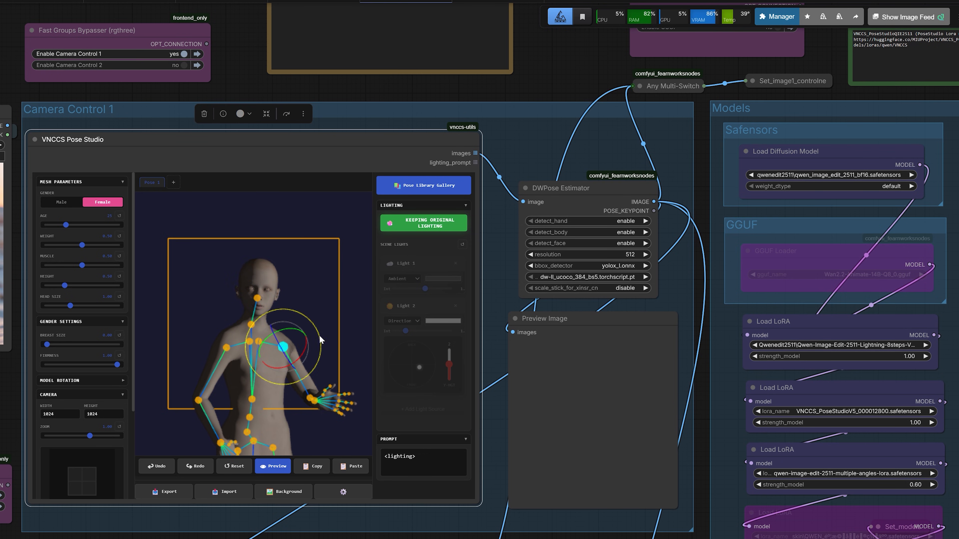
{"action": "left_click_drag", "start_coordinate": [320, 340], "coordinate": [327, 368]}
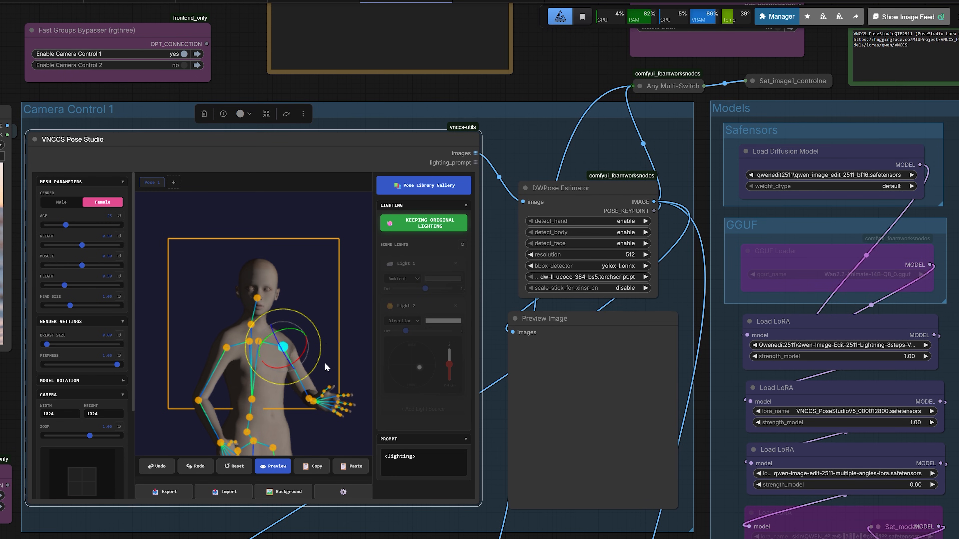
{"action": "left_click", "coordinate": [251, 399]}
{"action": "left_click_drag", "start_coordinate": [290, 397], "coordinate": [290, 368]}
{"action": "left_click", "coordinate": [253, 325]}
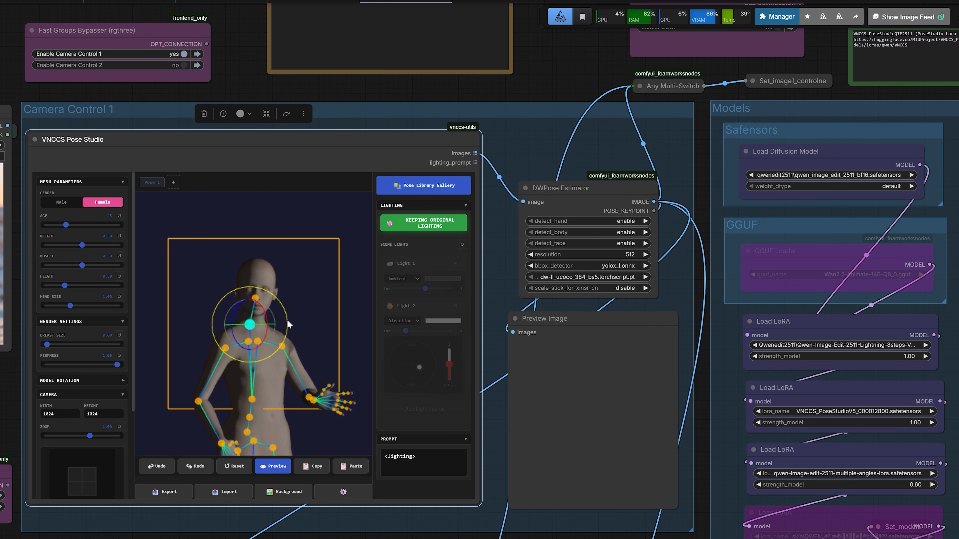
{"action": "left_click_drag", "start_coordinate": [288, 324], "coordinate": [292, 320]}
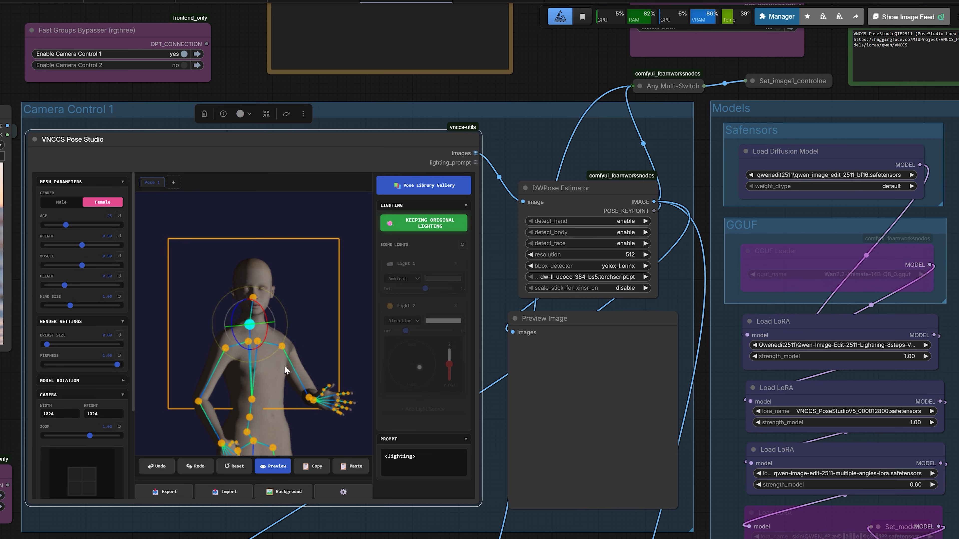
- Rotate the mannequin's outstretched left hand upward at the wrist, and view the camera and export settings
{"action": "left_click", "coordinate": [313, 400]}
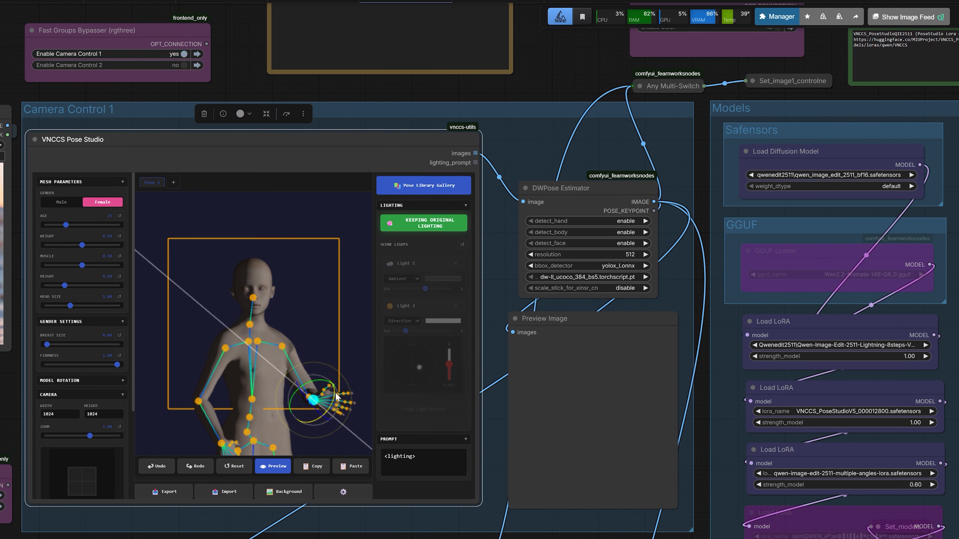
{"action": "left_click_drag", "start_coordinate": [347, 380], "coordinate": [337, 363]}
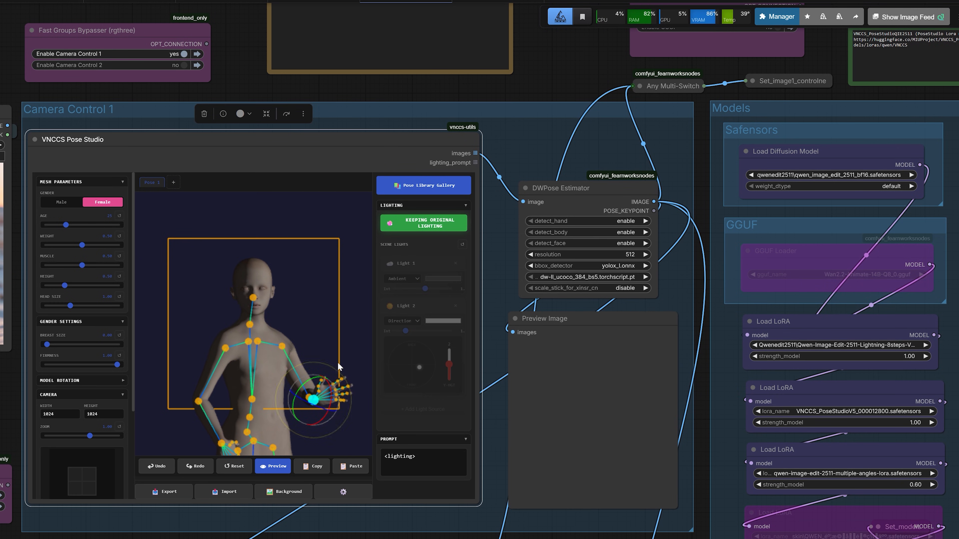
{"action": "scroll", "coordinate": [81, 321], "scroll_direction": "down", "scroll_amount": 3}
{"action": "left_click", "coordinate": [15, 81]}
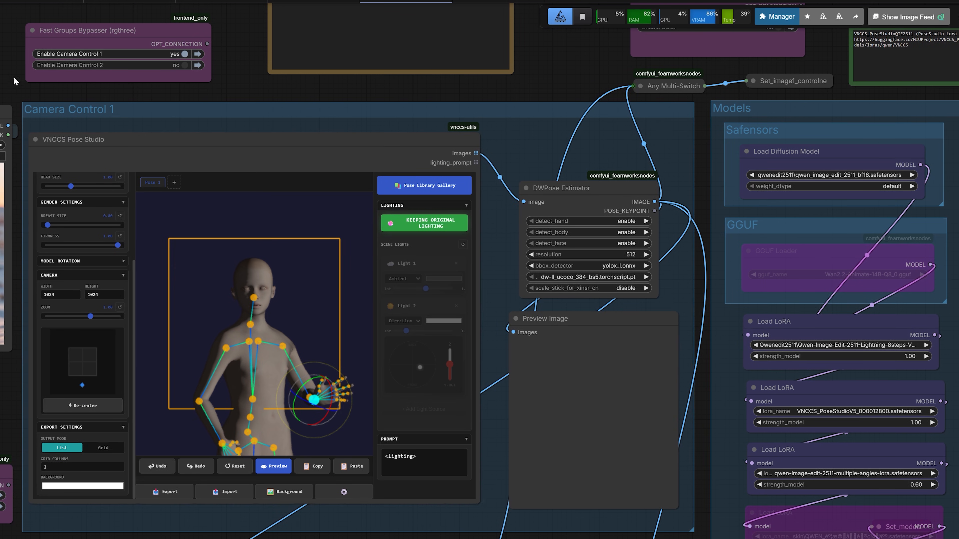
- Remove "women wearing jeans" from the TextBox1 prompt, leaving "Draw character from image2,", and run the workflow
{"action": "scroll", "coordinate": [40, 92], "scroll_direction": "down", "scroll_amount": 6}
{"action": "scroll", "coordinate": [610, 461], "scroll_direction": "up", "scroll_amount": 3}
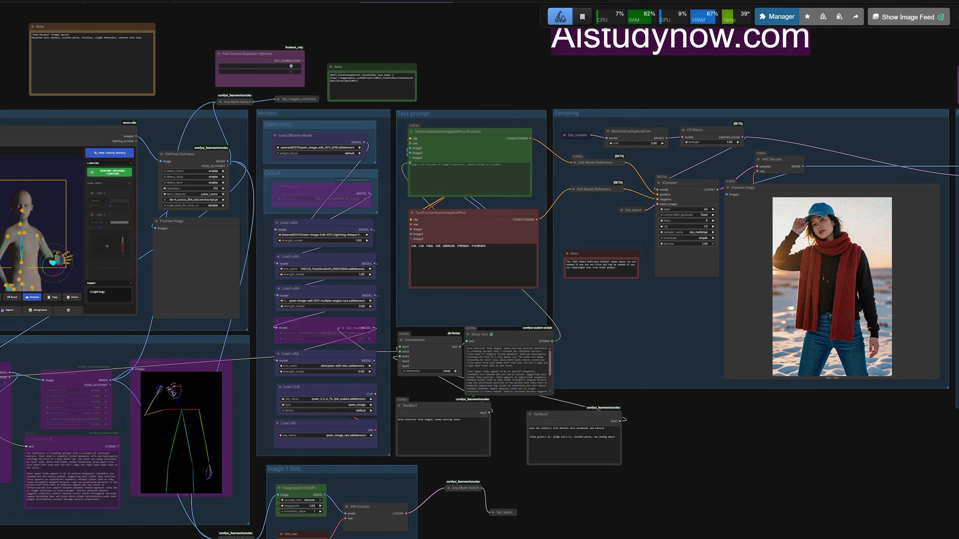
{"action": "scroll", "coordinate": [430, 429], "scroll_direction": "up", "scroll_amount": 10}
{"action": "left_click_drag", "start_coordinate": [442, 406], "coordinate": [507, 406]}
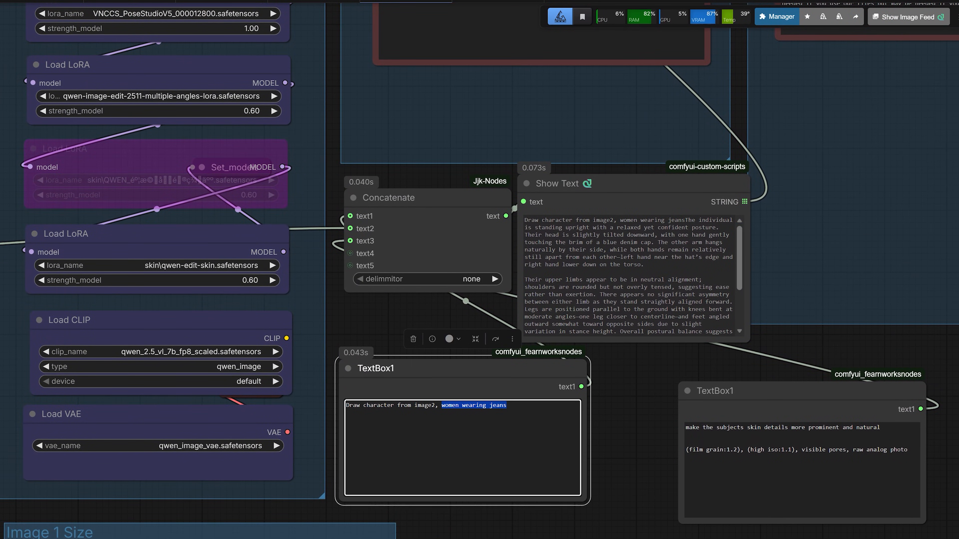
{"action": "key", "text": "BackSpace"}
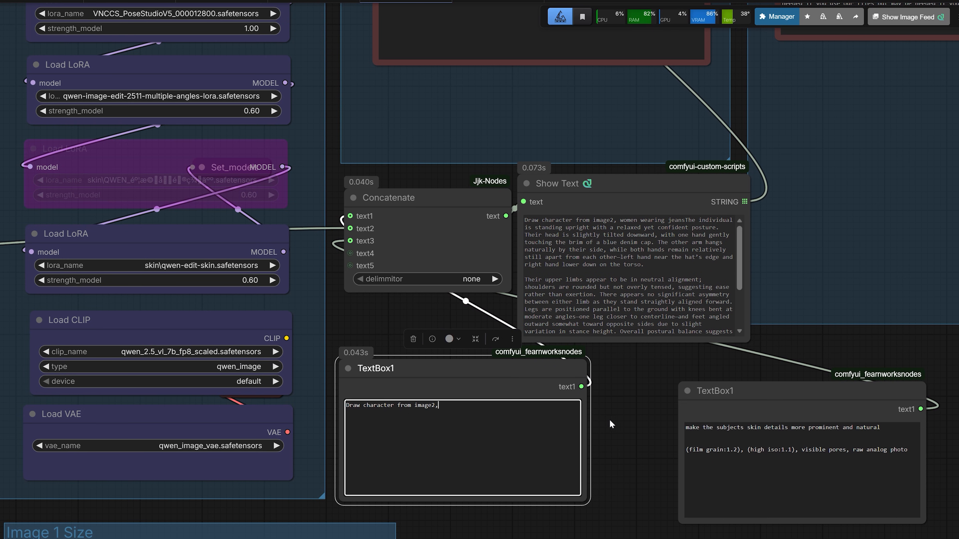
{"action": "scroll", "coordinate": [612, 424], "scroll_direction": "down", "scroll_amount": 2}
{"action": "left_click_drag", "start_coordinate": [712, 382], "coordinate": [602, 414]}
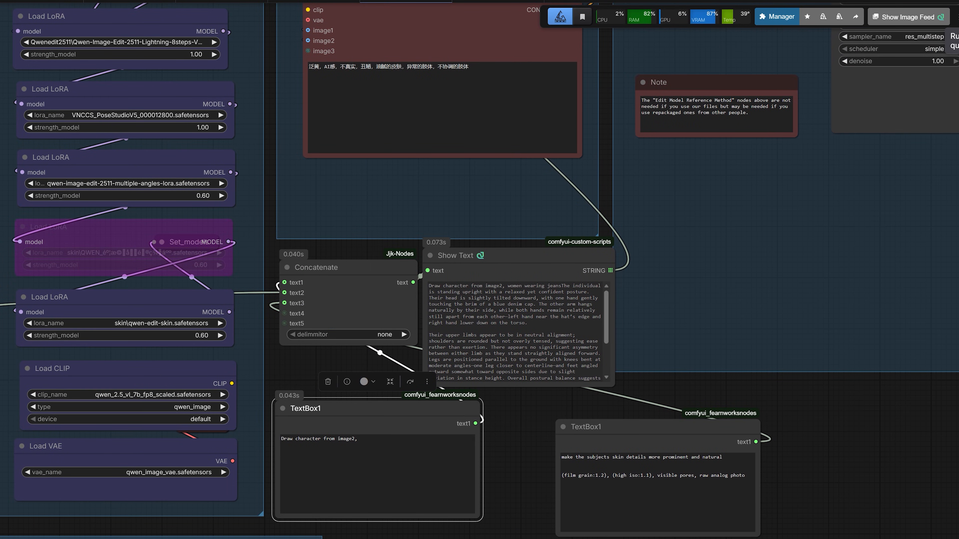
{"action": "left_click_drag", "start_coordinate": [370, 442], "coordinate": [260, 440]}
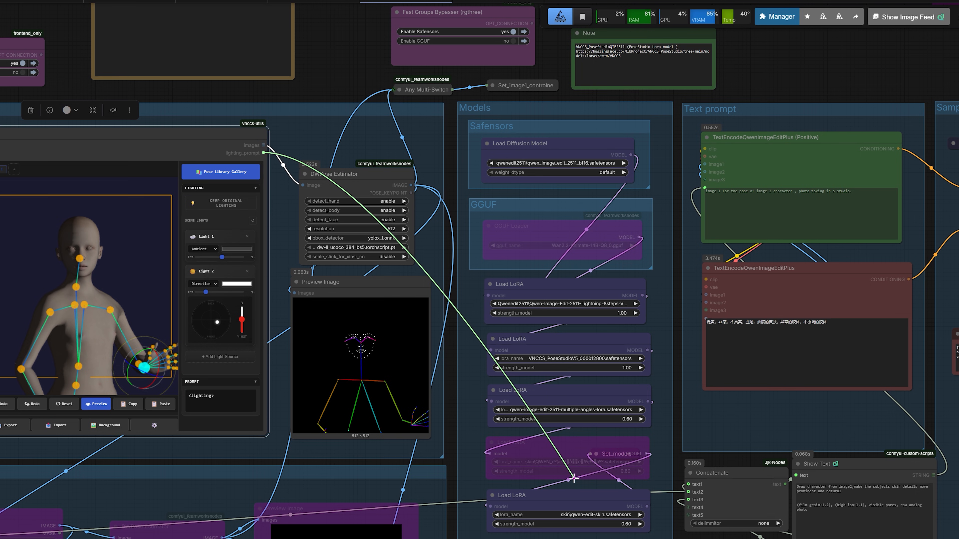
- Shift Light 2's direction toward the left and connect the Pose Studio's lighting_prompt output to the Concatenate node's text1 input
{"action": "left_click_drag", "start_coordinate": [573, 478], "coordinate": [248, 146]}
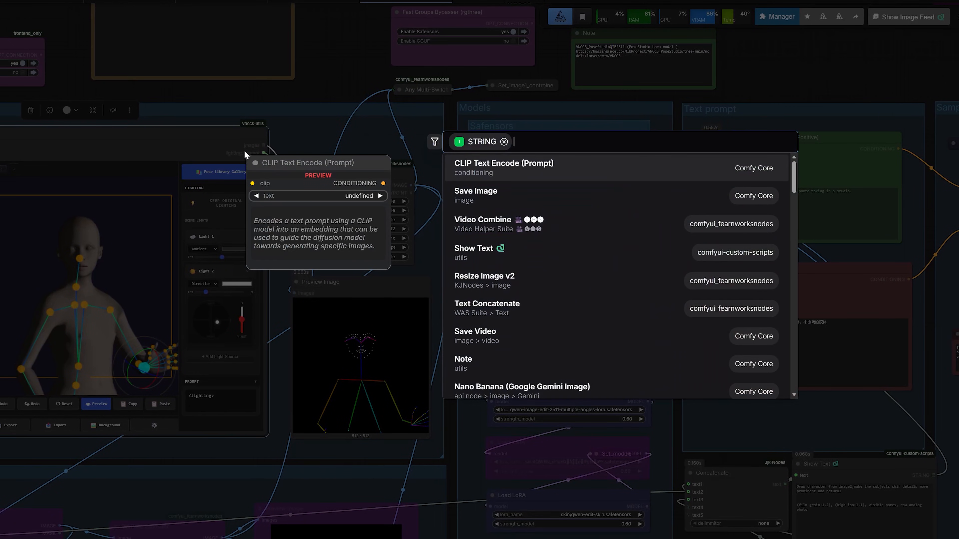
{"action": "key", "text": "Escape"}
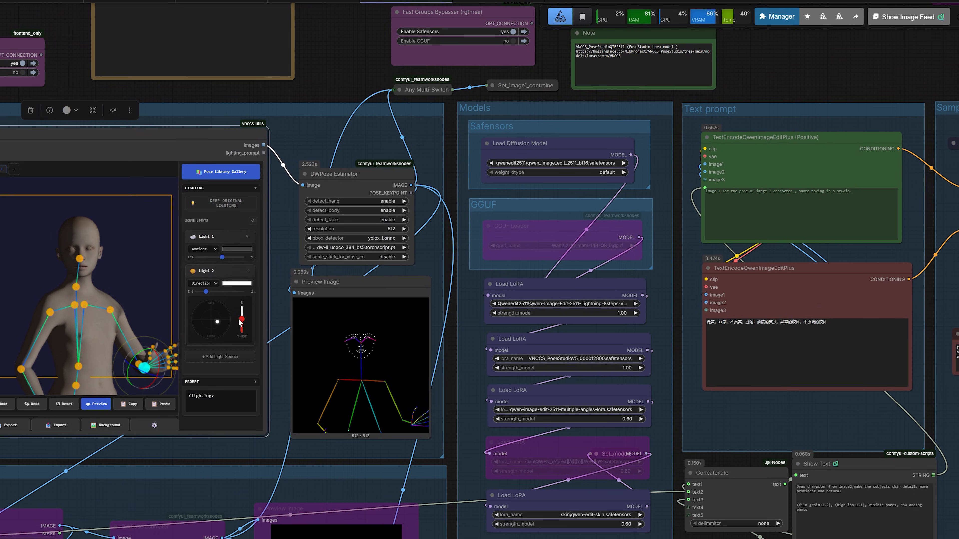
{"action": "mouse_move", "coordinate": [217, 322]}
{"action": "left_mouse_down"}
{"action": "mouse_move", "coordinate": [198, 317]}
{"action": "mouse_move", "coordinate": [207, 321]}
{"action": "left_mouse_up"}
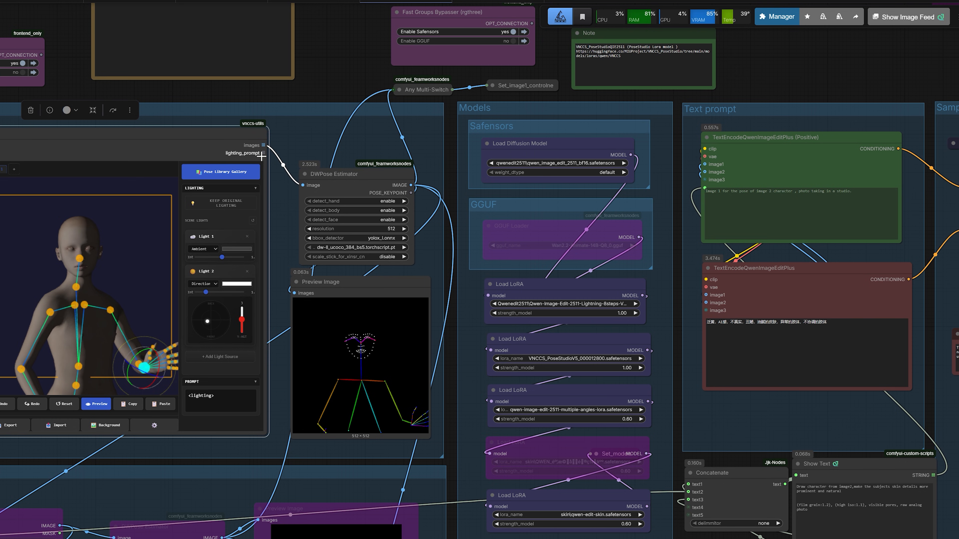
{"action": "left_click_drag", "start_coordinate": [263, 153], "coordinate": [688, 487]}
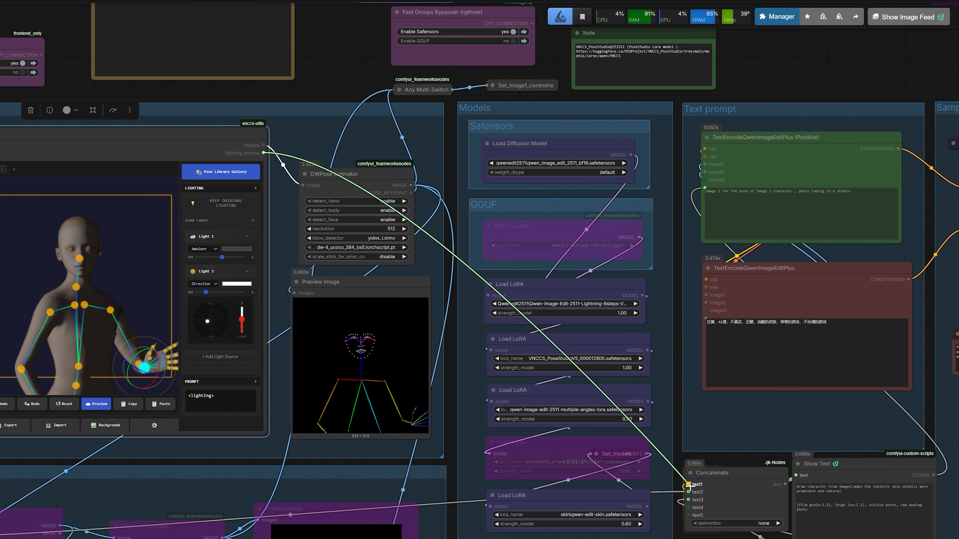
{"action": "left_click_drag", "start_coordinate": [688, 486], "coordinate": [689, 487]}
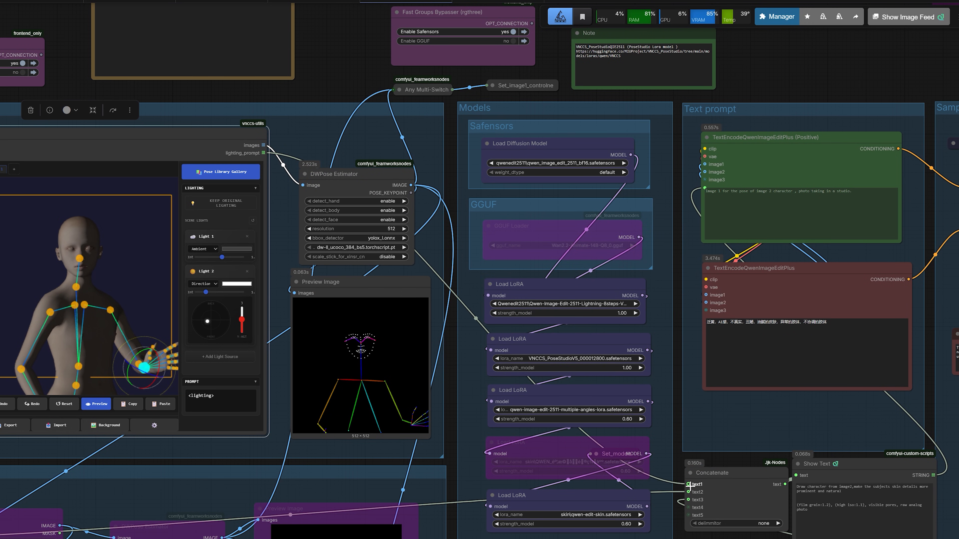
- Move Light 2's direction further toward the lower left of its dial in VNCCS Pose Studio and run the workflow
{"action": "scroll", "coordinate": [689, 487], "scroll_direction": "down", "scroll_amount": 3}
{"action": "scroll", "coordinate": [702, 264], "scroll_direction": "down", "scroll_amount": 2}
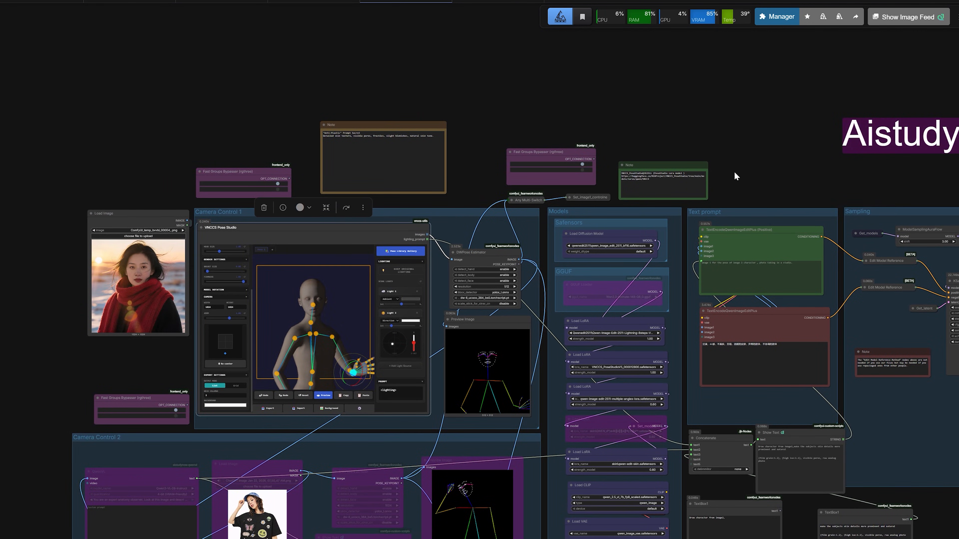
{"action": "left_click_drag", "start_coordinate": [735, 177], "coordinate": [588, 93]}
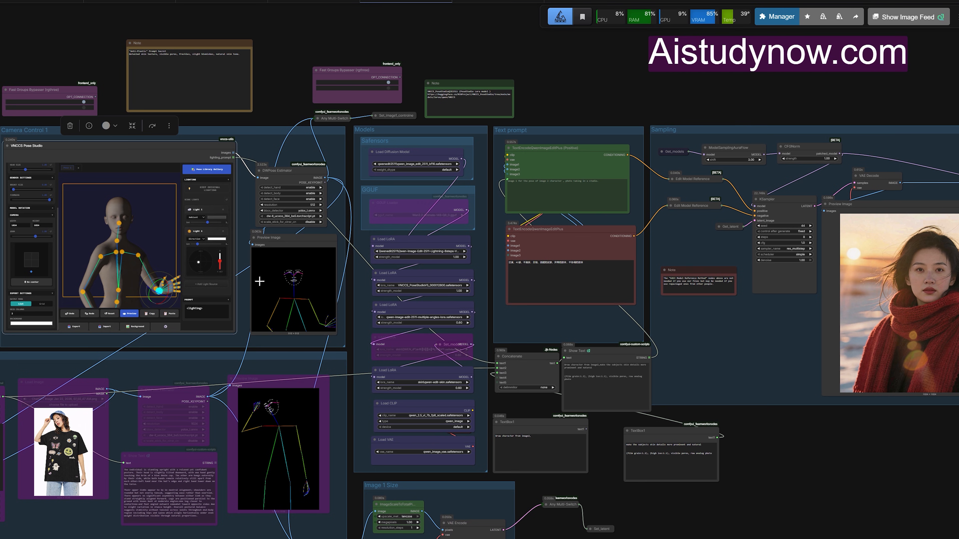
{"action": "left_click_drag", "start_coordinate": [269, 102], "coordinate": [431, 209]}
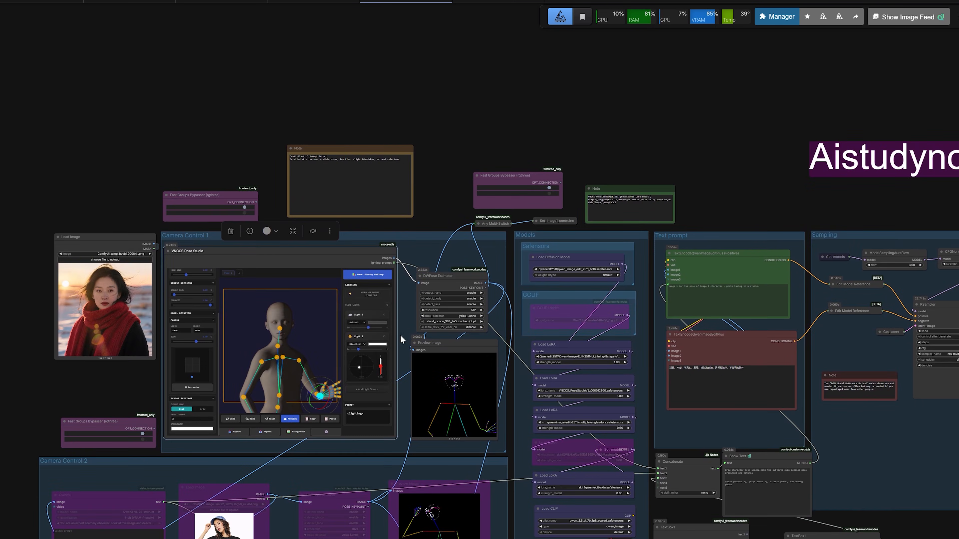
{"action": "scroll", "coordinate": [415, 328], "scroll_direction": "up", "scroll_amount": 8}
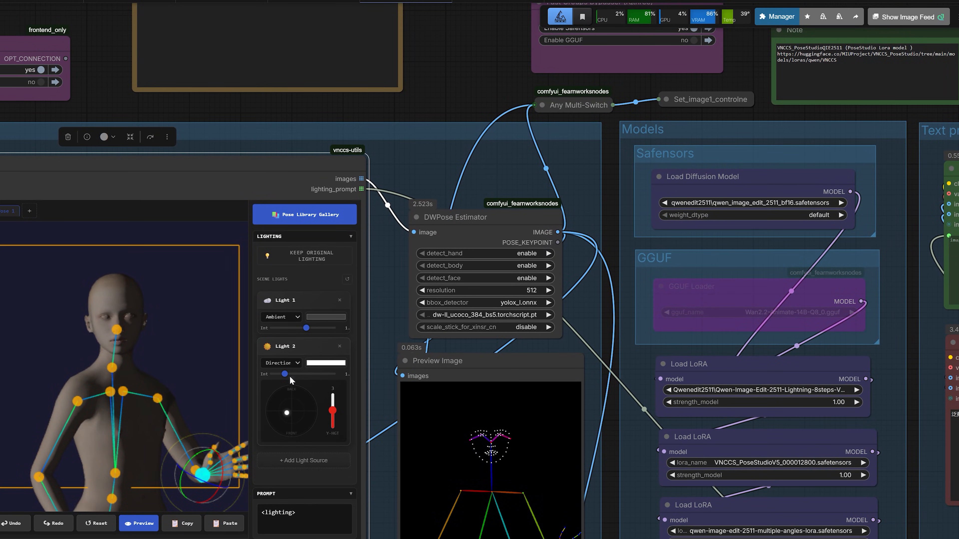
{"action": "mouse_move", "coordinate": [287, 413]}
{"action": "left_mouse_down"}
{"action": "mouse_move", "coordinate": [278, 417]}
{"action": "mouse_move", "coordinate": [291, 396]}
{"action": "mouse_move", "coordinate": [287, 421]}
{"action": "mouse_move", "coordinate": [276, 424]}
{"action": "left_mouse_up"}
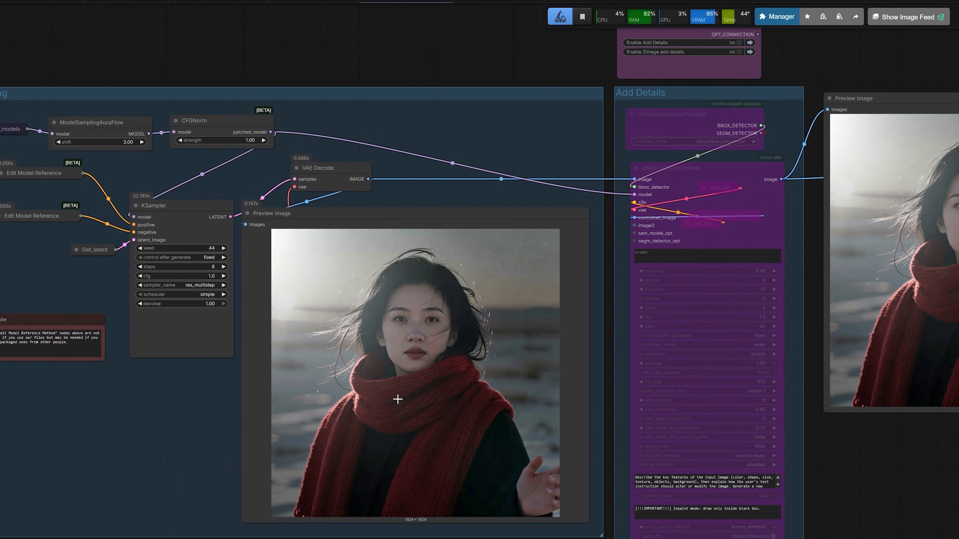
- Examine the generated portrait's lighting, face and hand pose in the Sampling group's Preview Image
{"action": "scroll", "coordinate": [396, 395], "scroll_direction": "up", "scroll_amount": 3}
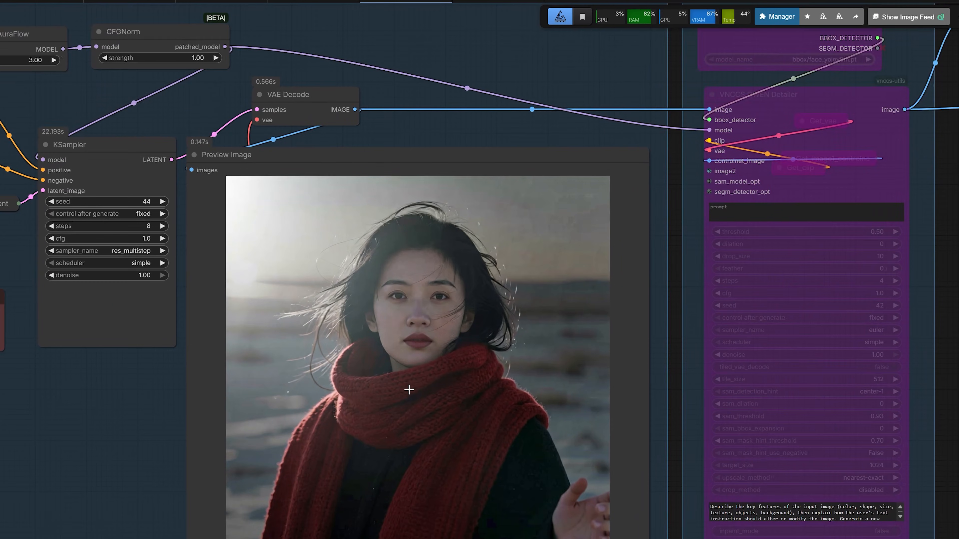
{"action": "scroll", "coordinate": [349, 242], "scroll_direction": "down", "scroll_amount": 2}
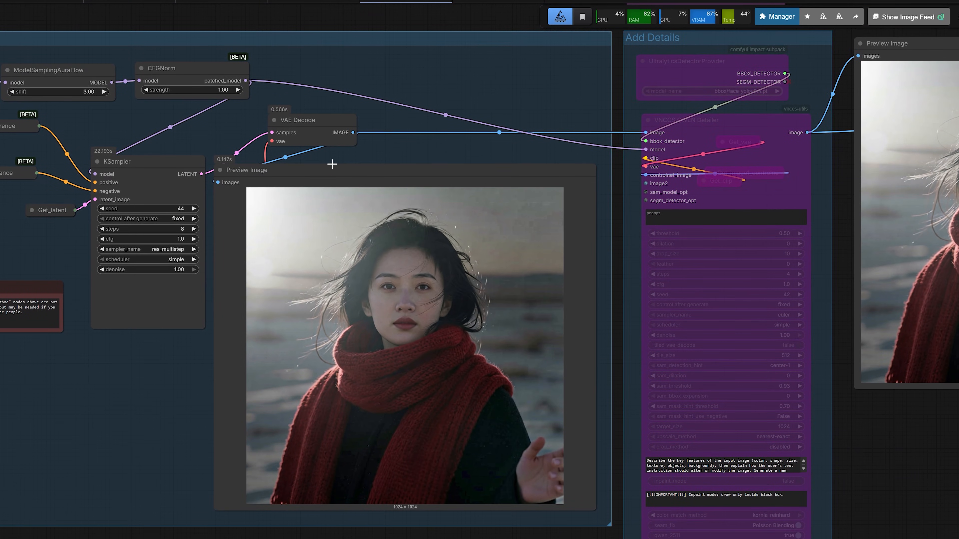
{"action": "left_click", "coordinate": [328, 174]}
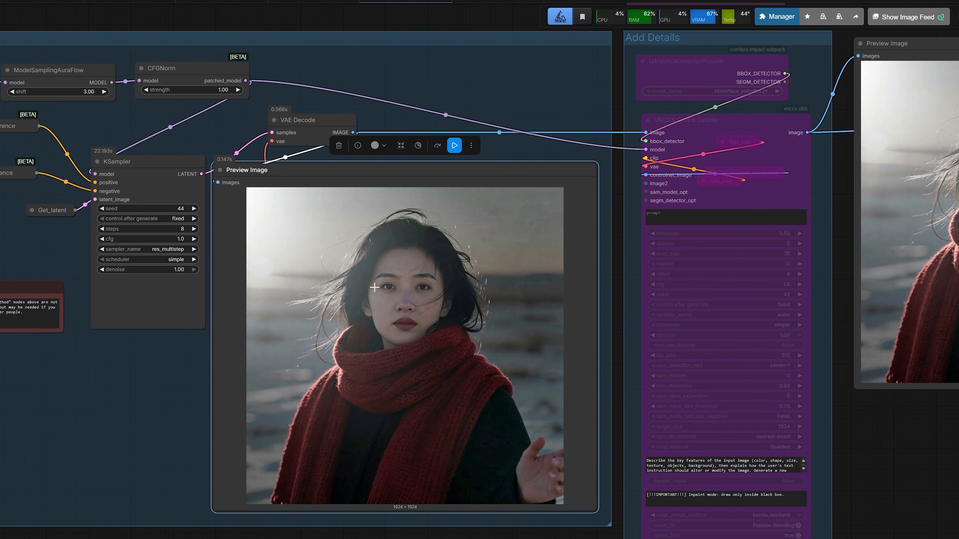
{"action": "scroll", "coordinate": [374, 287], "scroll_direction": "down", "scroll_amount": 2}
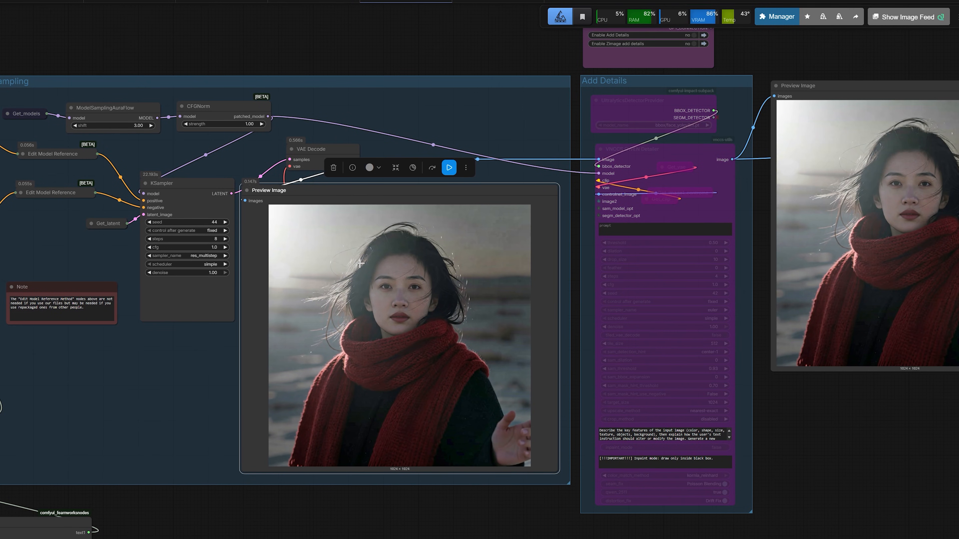
{"action": "scroll", "coordinate": [360, 263], "scroll_direction": "down", "scroll_amount": 2}
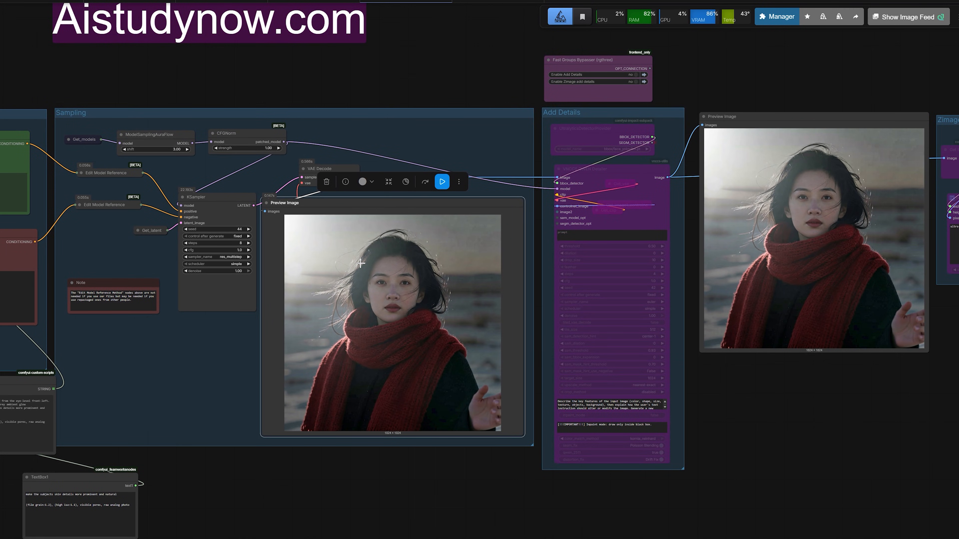
{"action": "scroll", "coordinate": [361, 263], "scroll_direction": "up", "scroll_amount": 3}
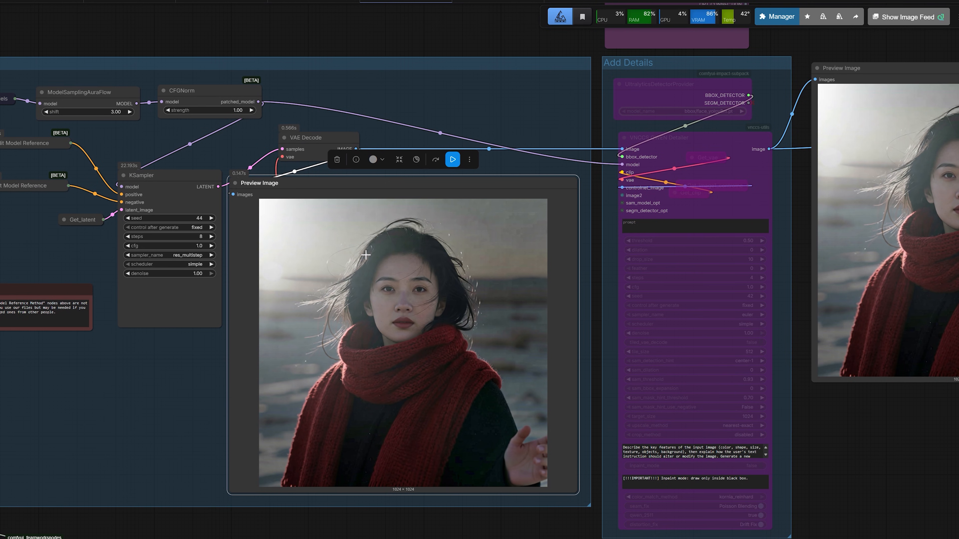
{"action": "scroll", "coordinate": [366, 255], "scroll_direction": "down", "scroll_amount": 3}
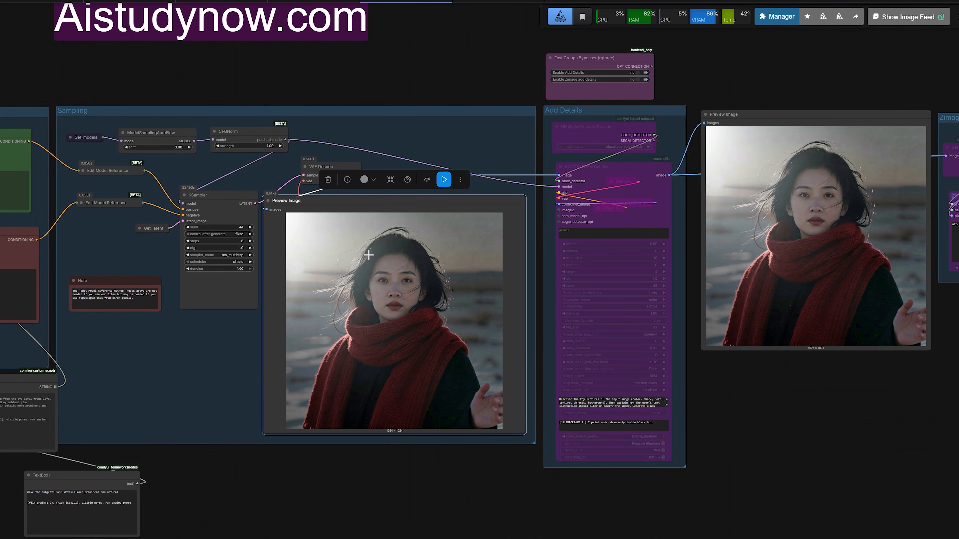
{"action": "scroll", "coordinate": [370, 255], "scroll_direction": "down", "scroll_amount": 4}
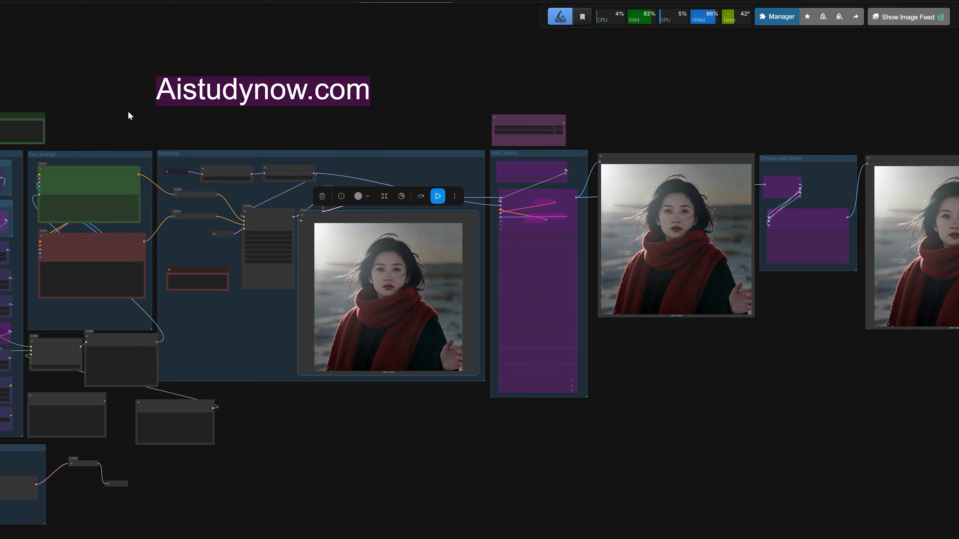
- Switch the pose source from Camera Control 1 to Camera Control 2 and view that group's reference image and pose nodes
{"action": "left_click_drag", "start_coordinate": [131, 111], "coordinate": [609, 79]}
{"action": "scroll", "coordinate": [185, 363], "scroll_direction": "up", "scroll_amount": 3}
{"action": "scroll", "coordinate": [150, 249], "scroll_direction": "up", "scroll_amount": 2}
{"action": "left_click", "coordinate": [131, 193]}
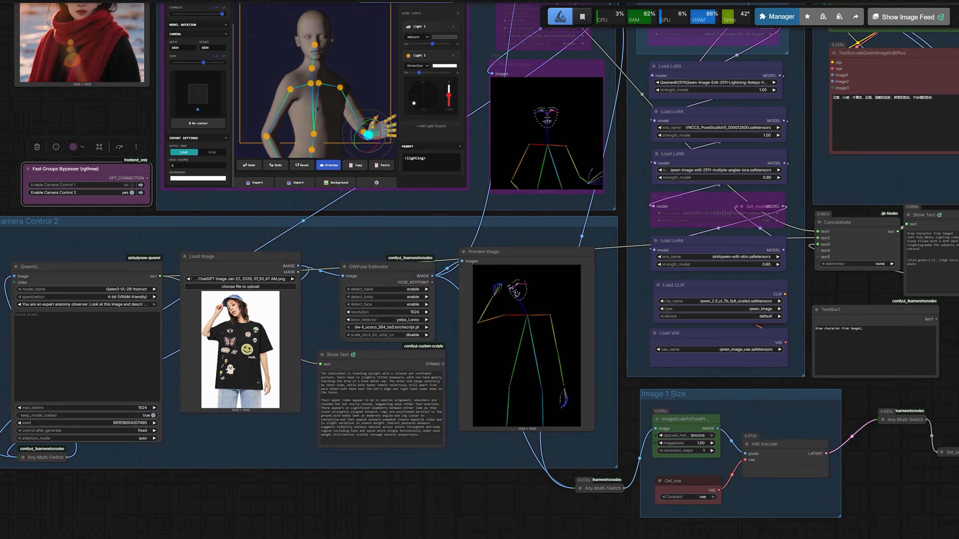
{"action": "left_click_drag", "start_coordinate": [76, 241], "coordinate": [154, 235]}
{"action": "scroll", "coordinate": [70, 281], "scroll_direction": "up", "scroll_amount": 5}
{"action": "left_click", "coordinate": [175, 157]}
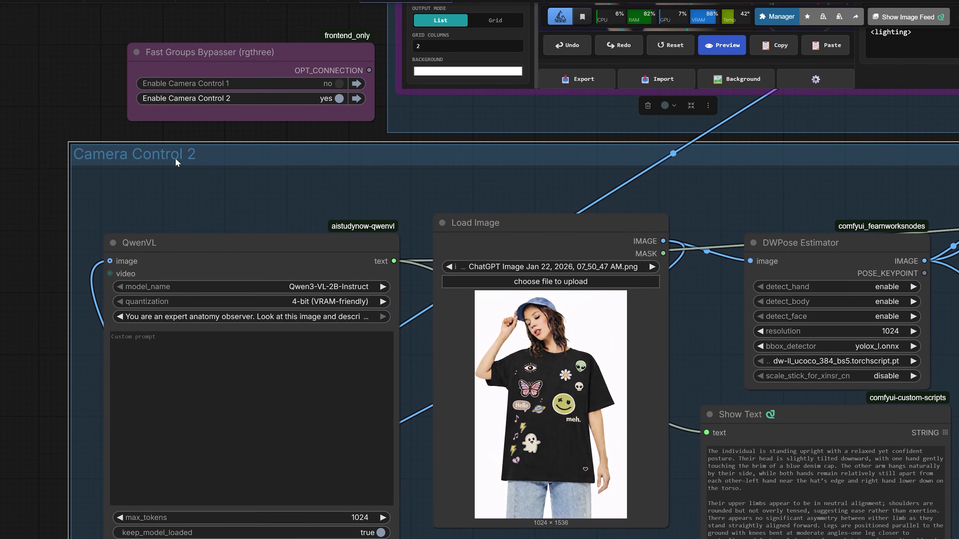
{"action": "scroll", "coordinate": [20, 260], "scroll_direction": "down", "scroll_amount": 5}
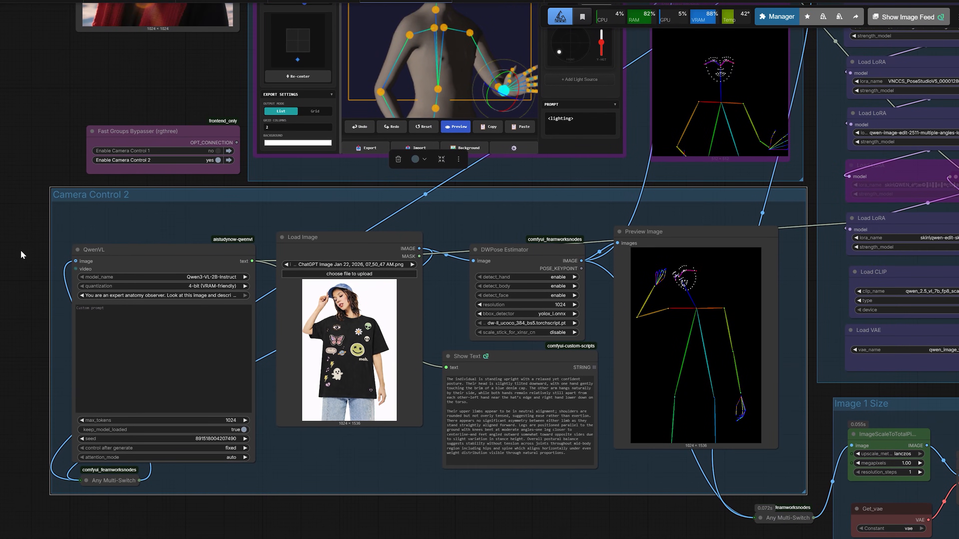
{"action": "left_click_drag", "start_coordinate": [16, 221], "coordinate": [19, 264]}
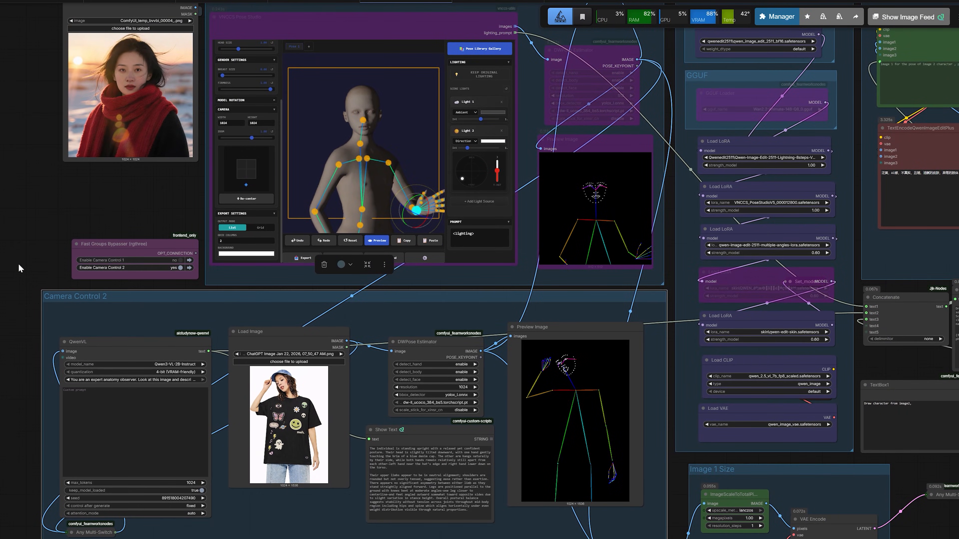
{"action": "scroll", "coordinate": [20, 268], "scroll_direction": "down", "scroll_amount": 5}
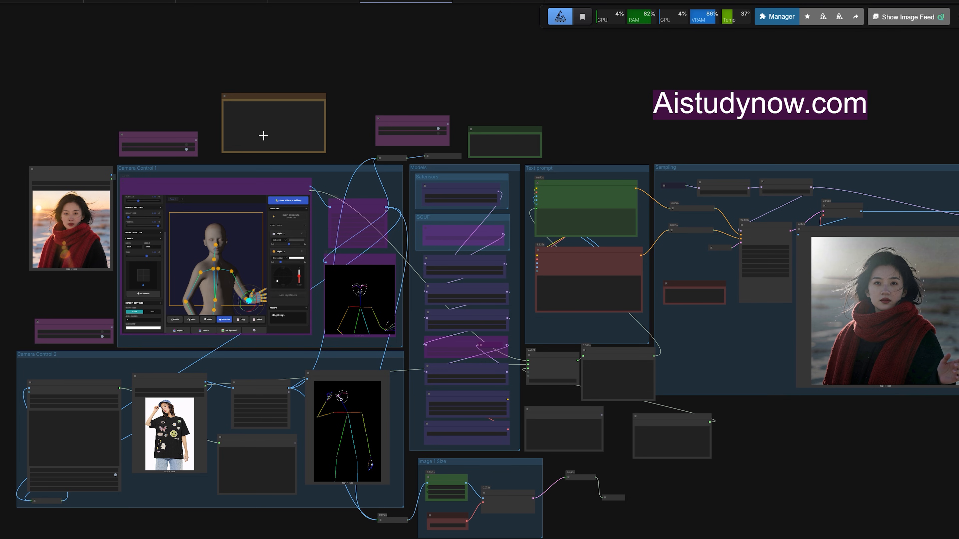
- Enable the Add Details group that follows Sampling in the workflow
{"action": "scroll", "coordinate": [524, 112], "scroll_direction": "up", "scroll_amount": 1}
{"action": "left_click_drag", "start_coordinate": [514, 106], "coordinate": [599, 101]}
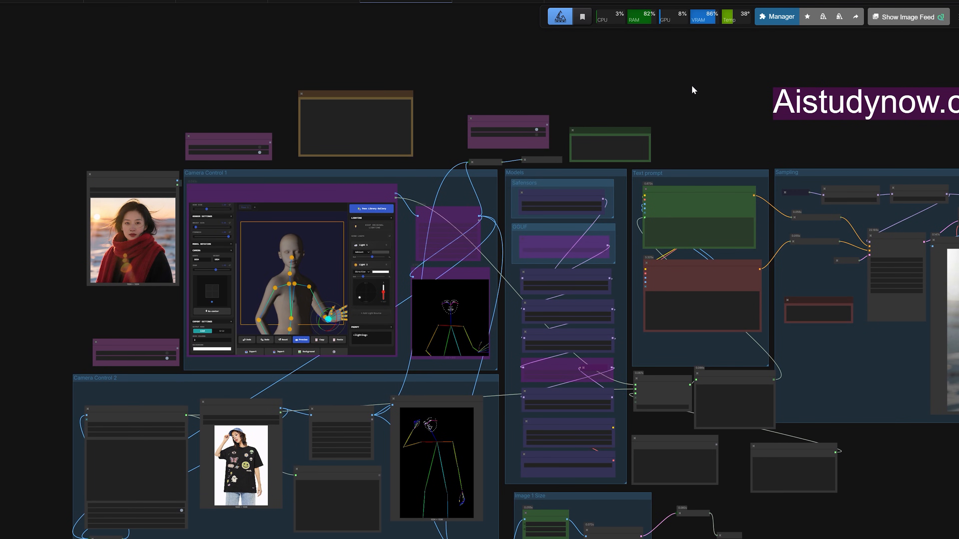
{"action": "left_click_drag", "start_coordinate": [691, 88], "coordinate": [584, 92]}
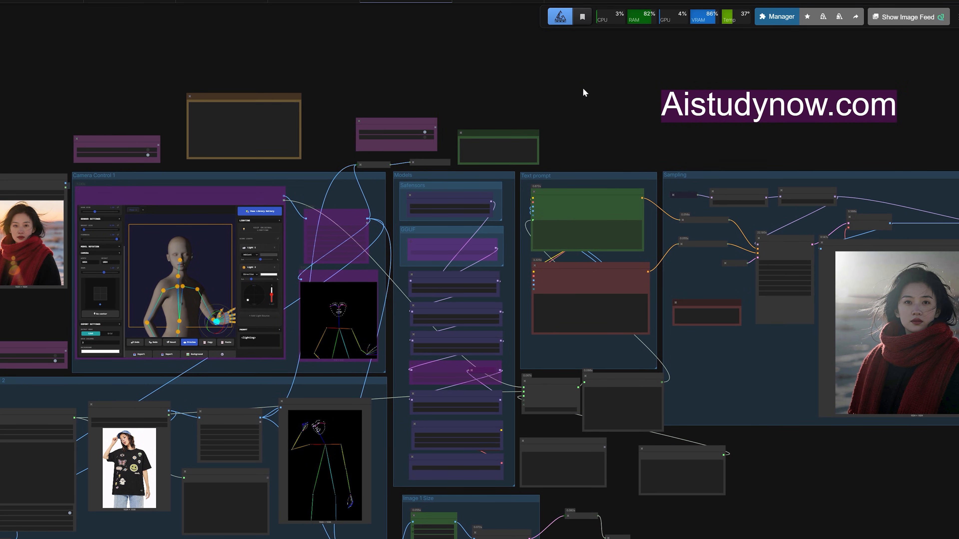
{"action": "scroll", "coordinate": [583, 92], "scroll_direction": "down", "scroll_amount": 1}
{"action": "left_click_drag", "start_coordinate": [582, 92], "coordinate": [312, 111]}
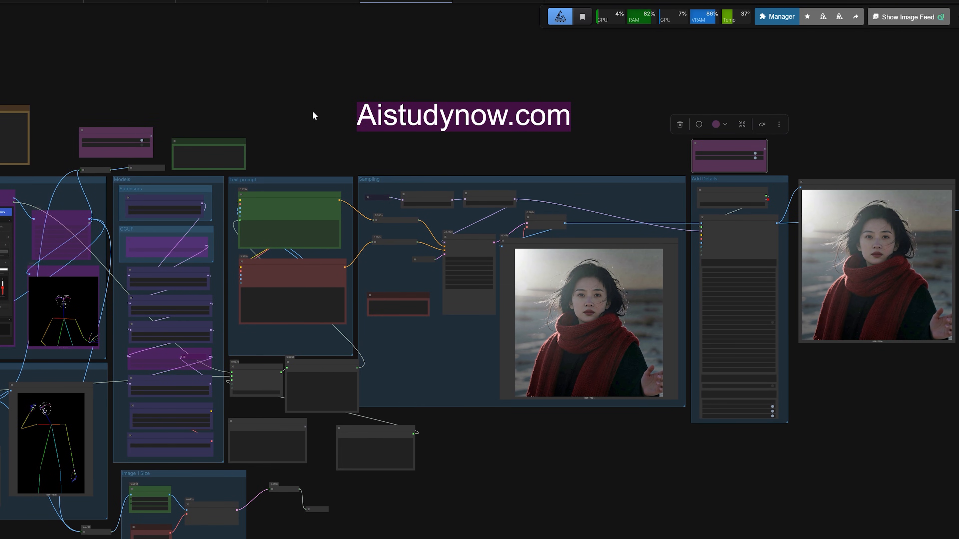